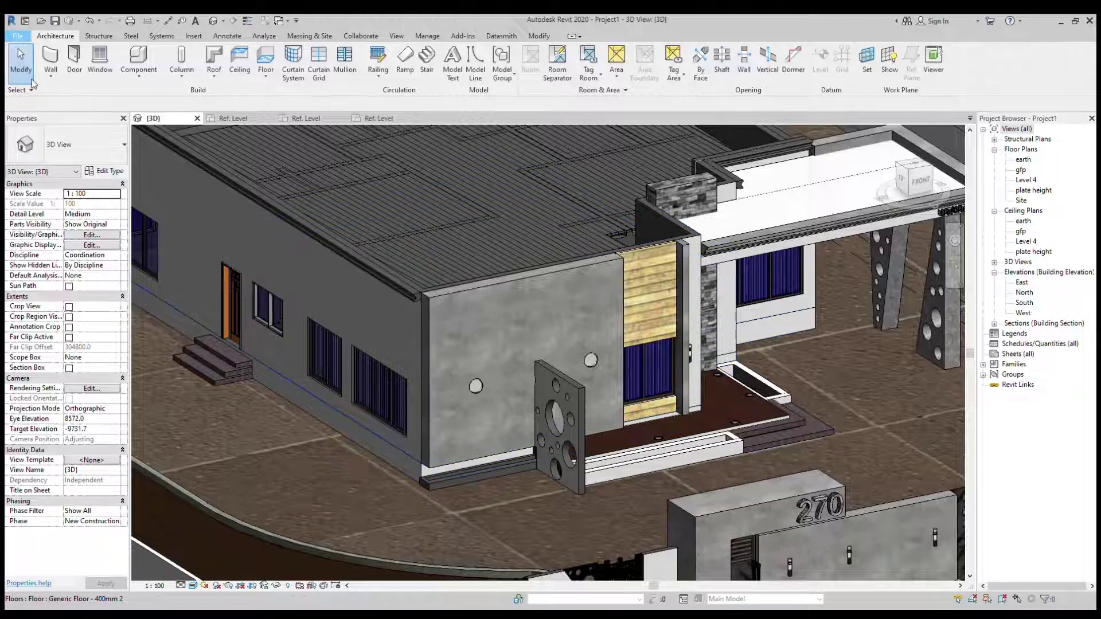
In a new Metric Profile family, draw a horizontal line about 250 mm from the reference plane intersection, followed by a short downward diagonal.
{"action": "left_click", "coordinate": [137, 119]}
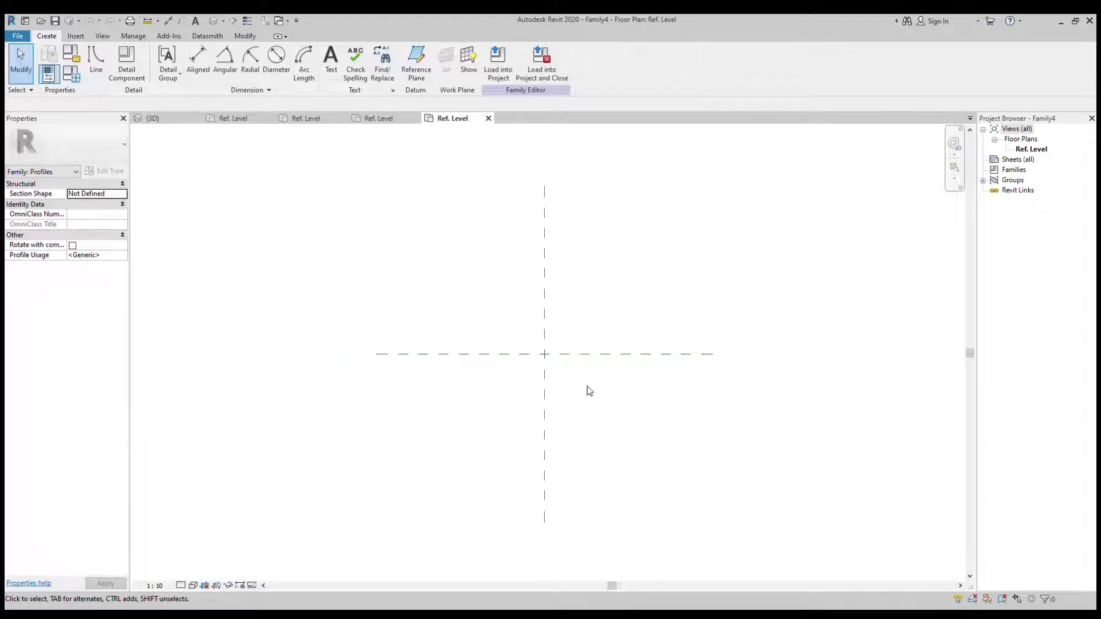
{"action": "scroll", "coordinate": [590, 391], "scroll_direction": "up", "scroll_amount": 1}
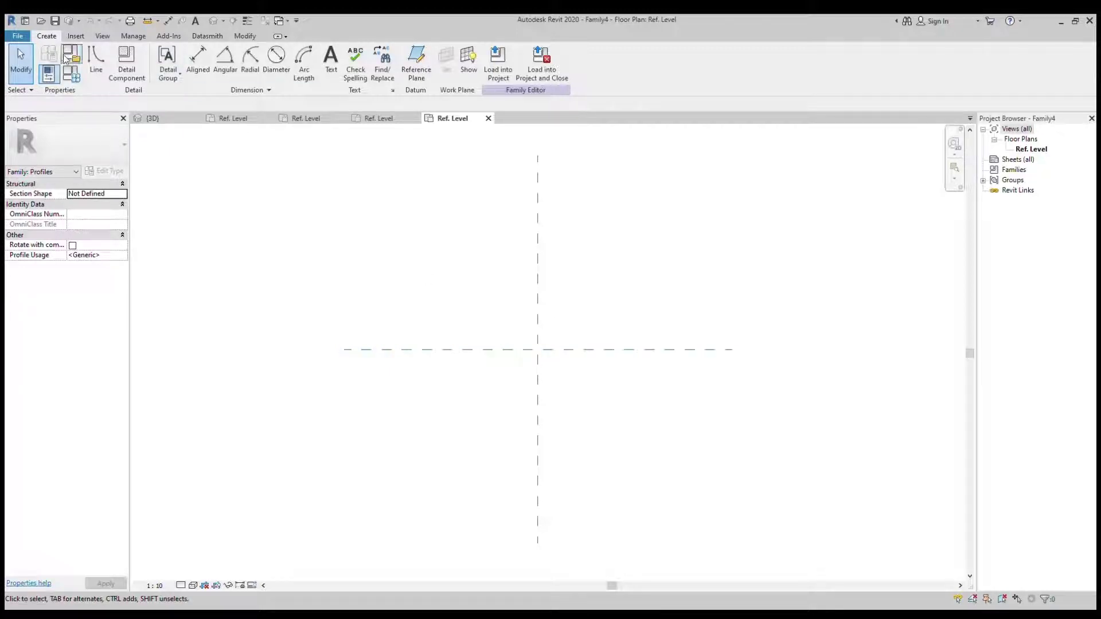
{"action": "left_click", "coordinate": [92, 65]}
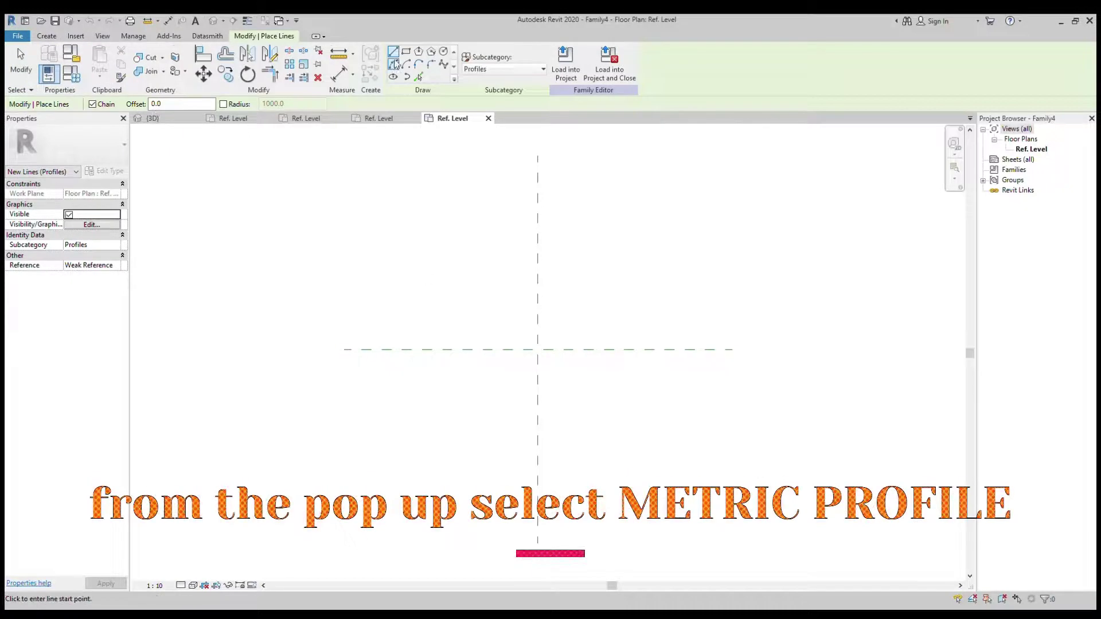
{"action": "scroll", "coordinate": [591, 345], "scroll_direction": "up", "scroll_amount": 3}
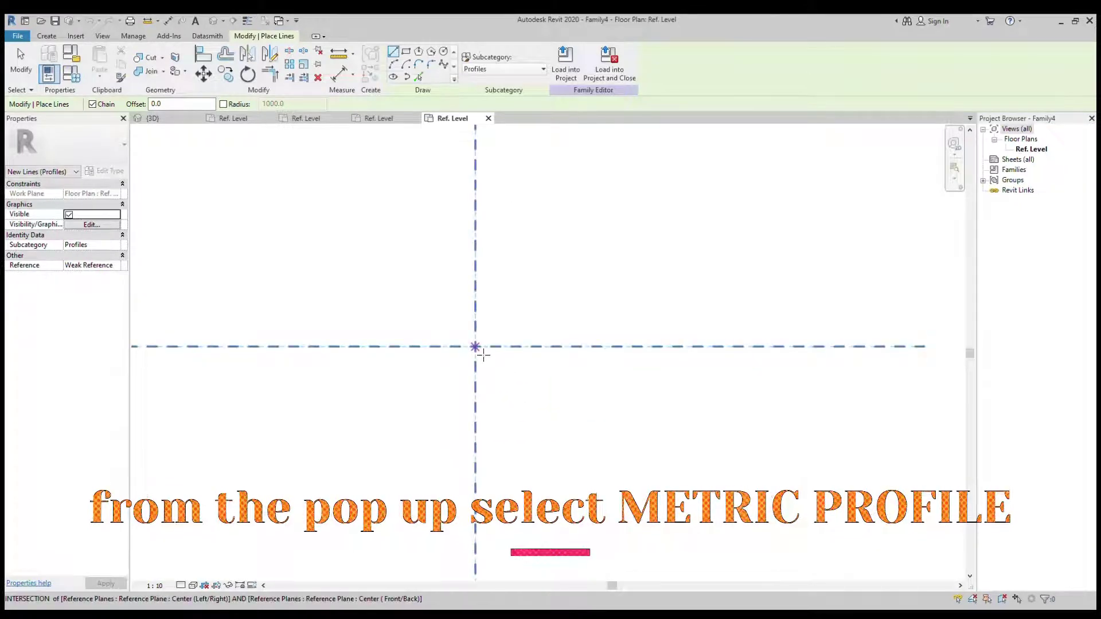
{"action": "left_click", "coordinate": [476, 347]}
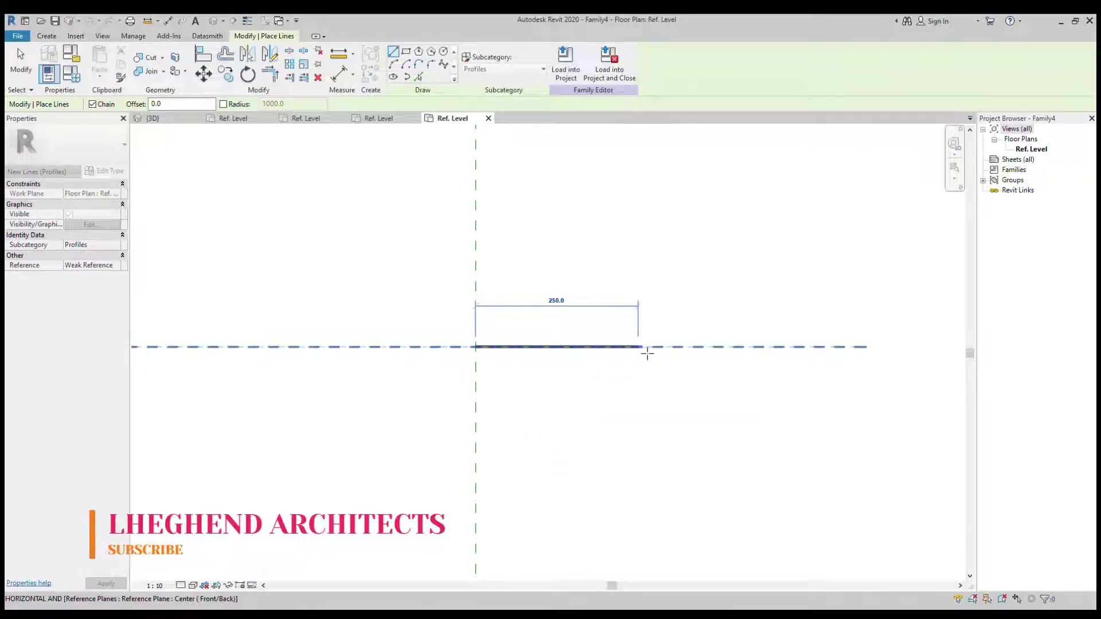
{"action": "left_click", "coordinate": [650, 353]}
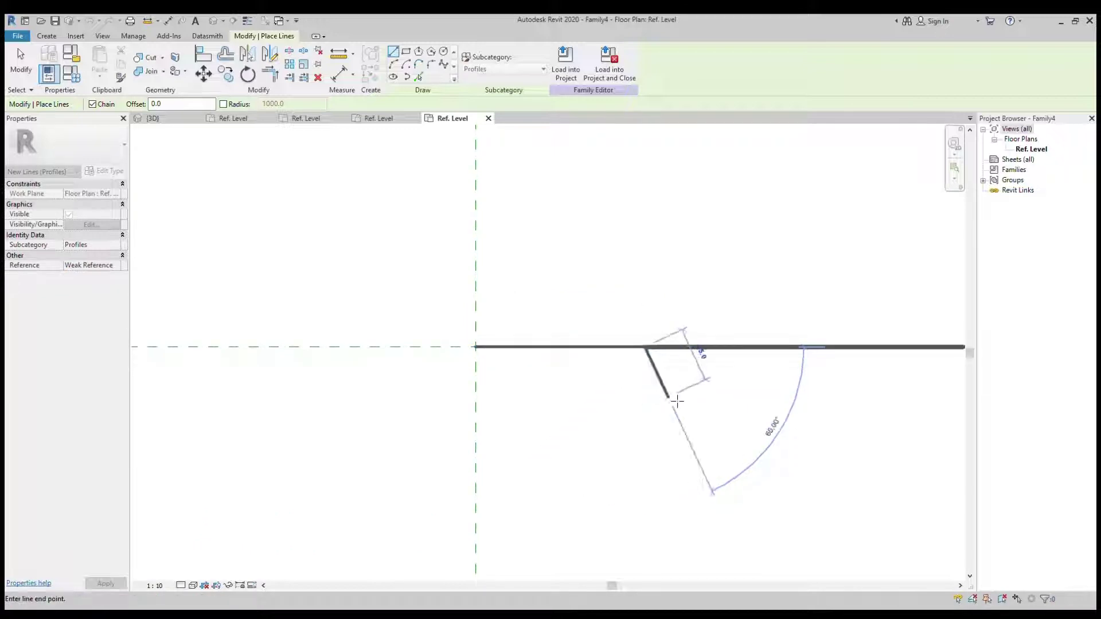
{"action": "left_click", "coordinate": [678, 393]}
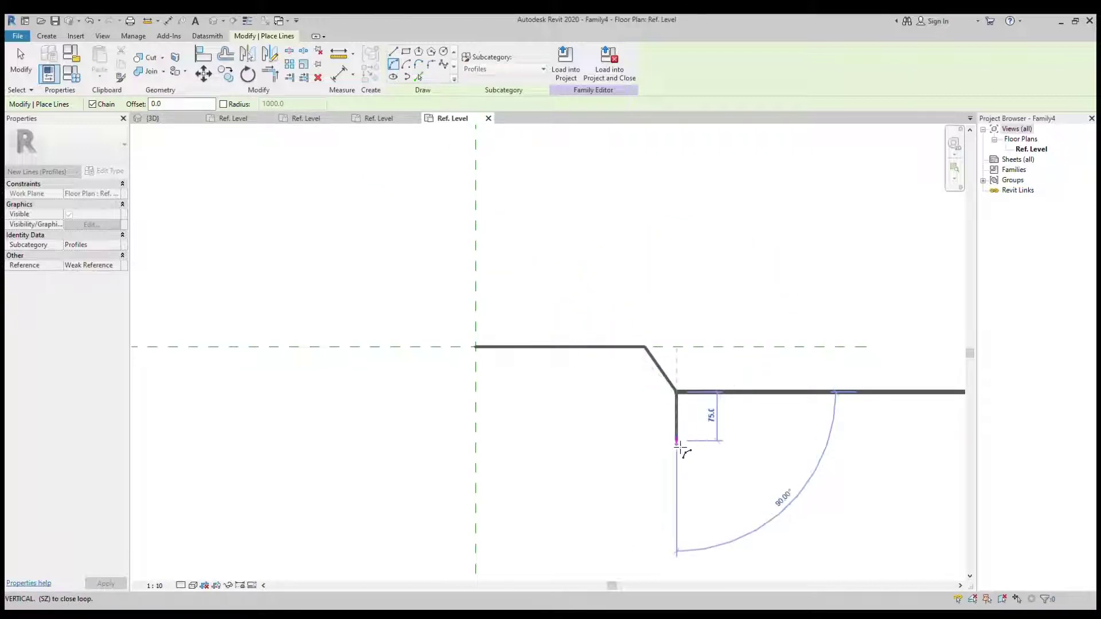
Continue the outline with an outward-bulging arc spanning about 75 mm and a vertical line about 70 mm down.
{"action": "left_click", "coordinate": [676, 441]}
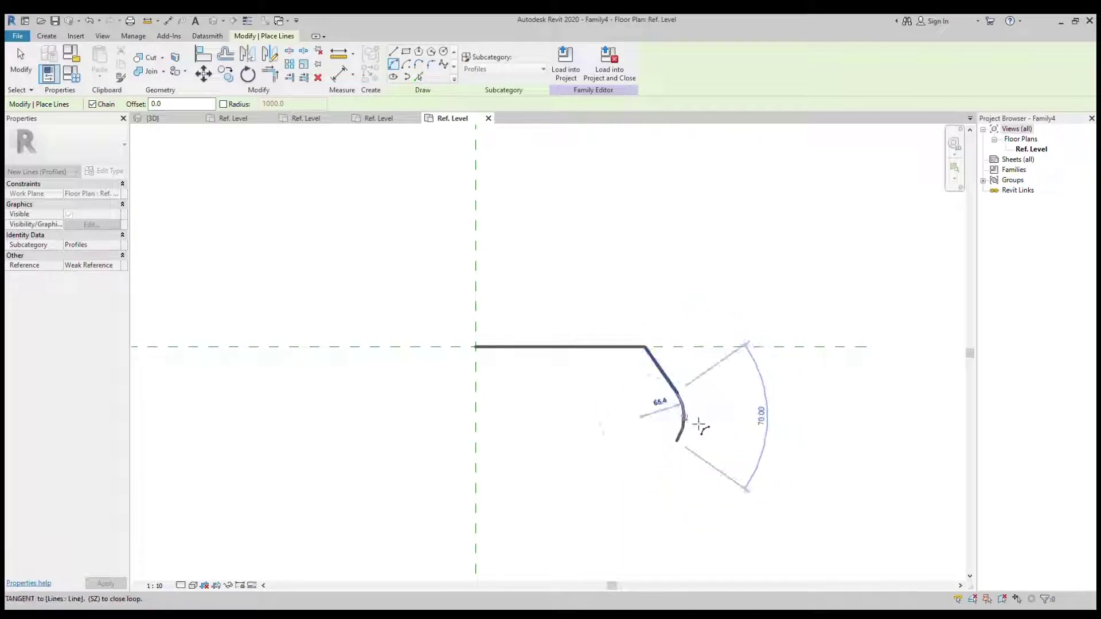
{"action": "left_click", "coordinate": [678, 440]}
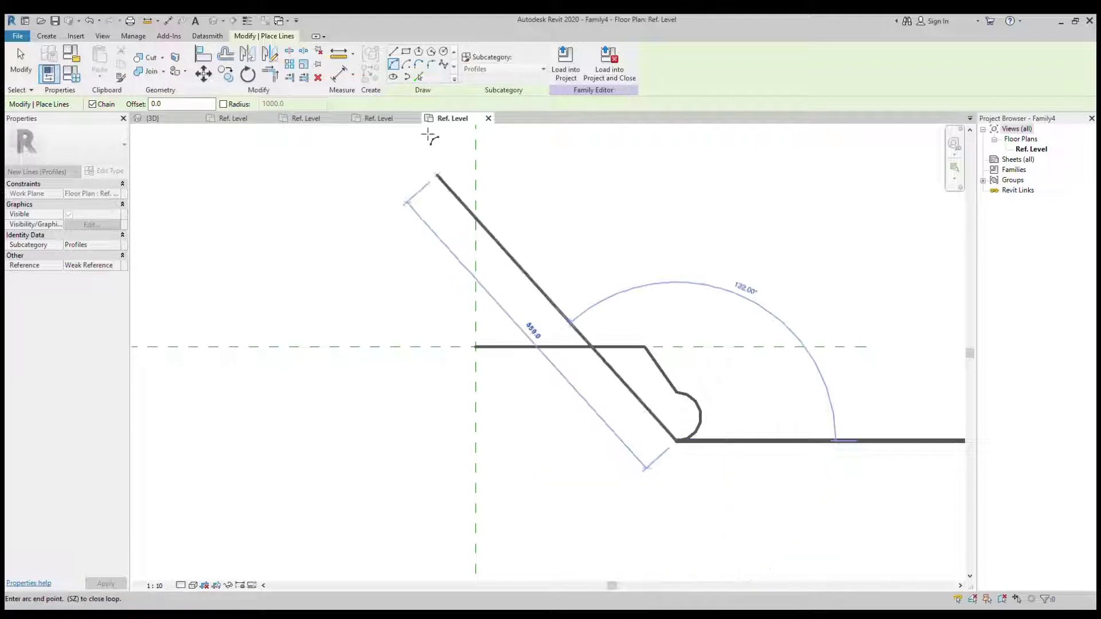
{"action": "left_click", "coordinate": [394, 51]}
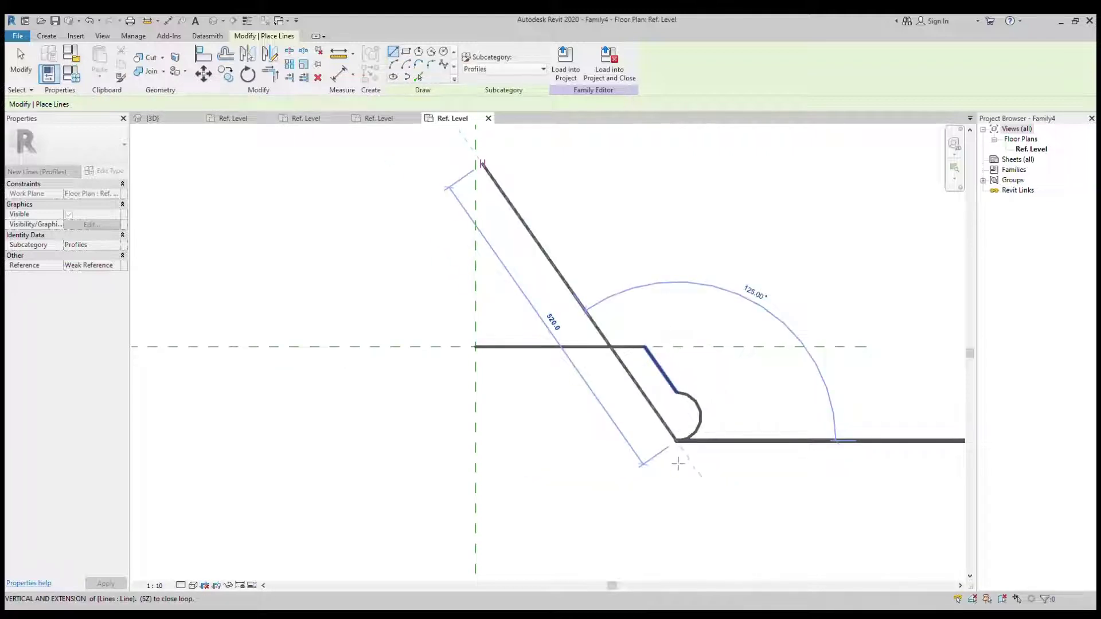
{"action": "left_click", "coordinate": [689, 494]}
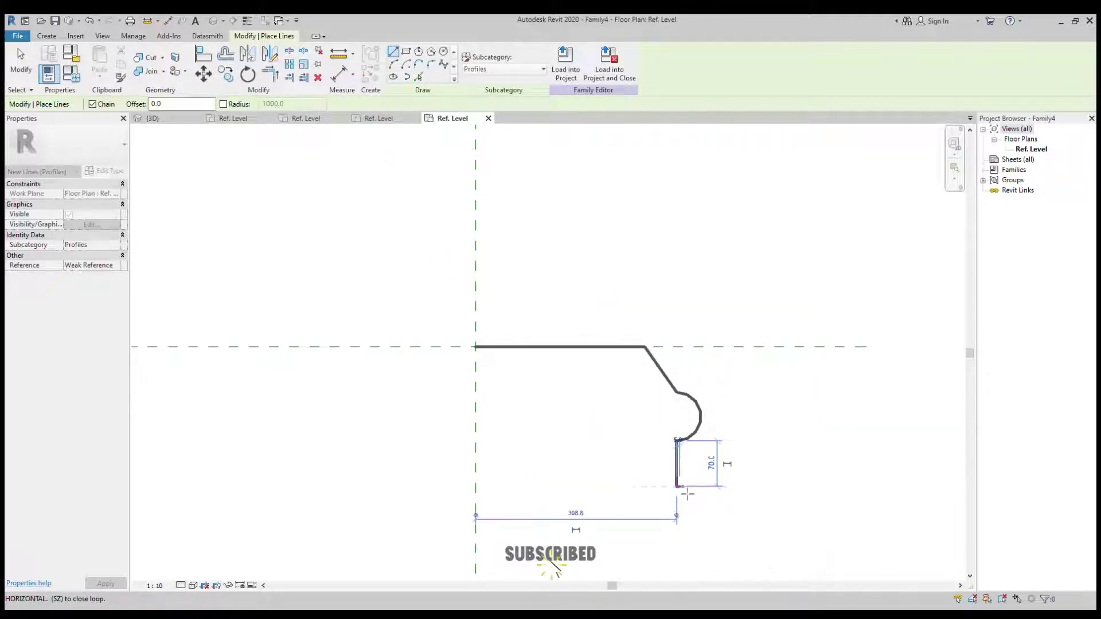
Add a tangent quarter arc of about 60 mm radius curving outward, followed by a vertical line about 120 mm down.
{"action": "left_click", "coordinate": [394, 63]}
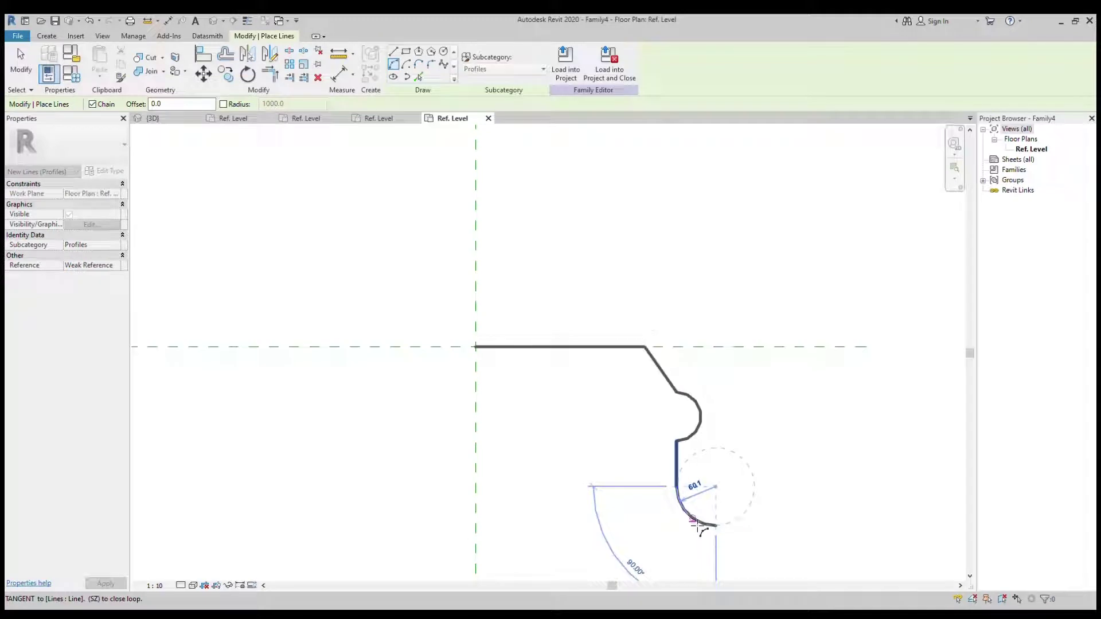
{"action": "left_click", "coordinate": [700, 525]}
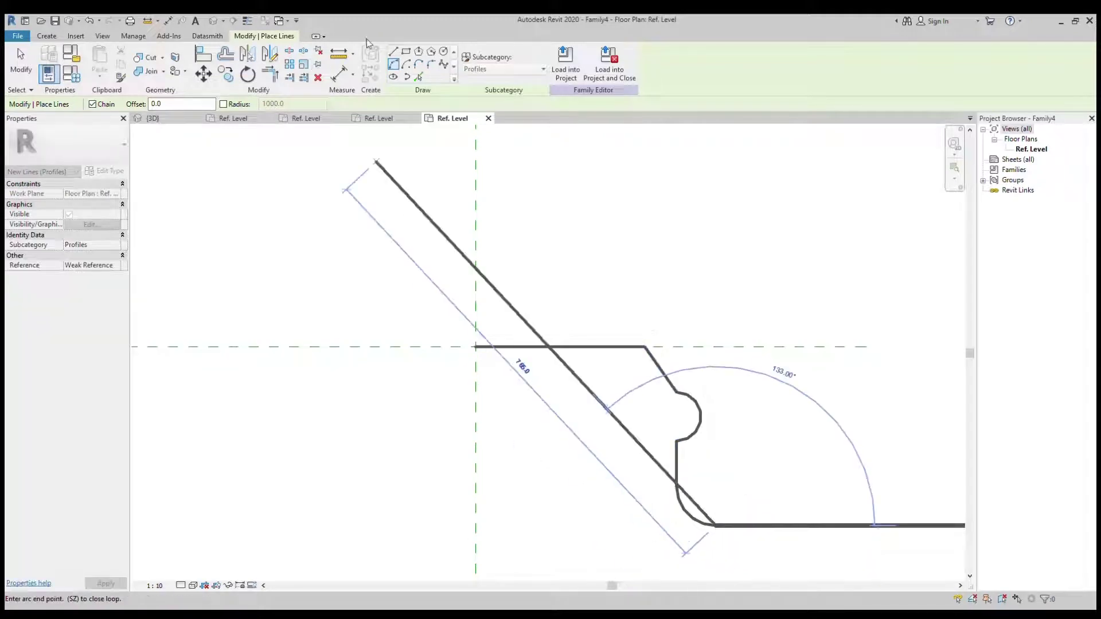
{"action": "left_click", "coordinate": [392, 51]}
{"action": "scroll", "coordinate": [648, 252], "scroll_direction": "down", "scroll_amount": 1}
{"action": "scroll", "coordinate": [648, 253], "scroll_direction": "down", "scroll_amount": 1}
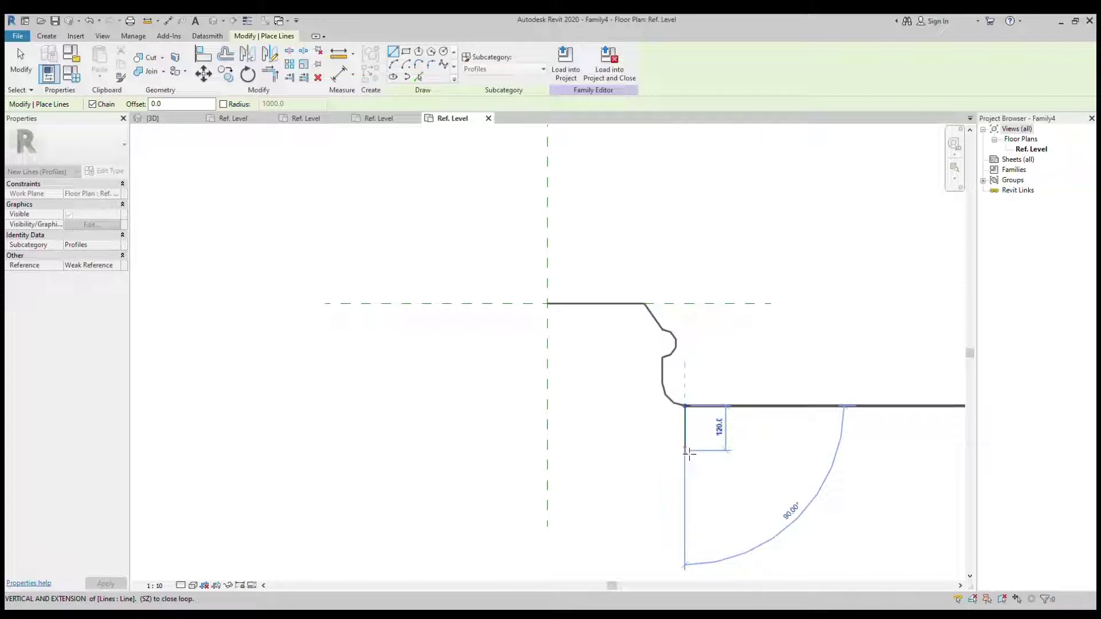
{"action": "left_click", "coordinate": [686, 450]}
Draw a shallow upward-curved arc with a radius of about 48 mm inward from the lower end of the vertical line.
{"action": "left_click", "coordinate": [393, 64]}
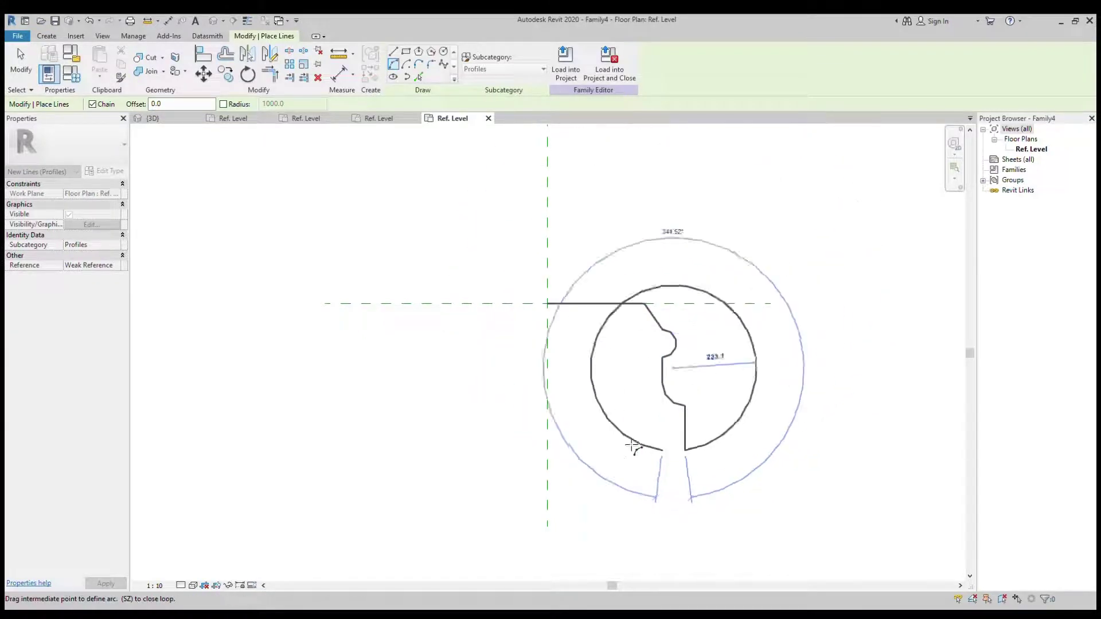
{"action": "scroll", "coordinate": [685, 451], "scroll_direction": "up", "scroll_amount": 1}
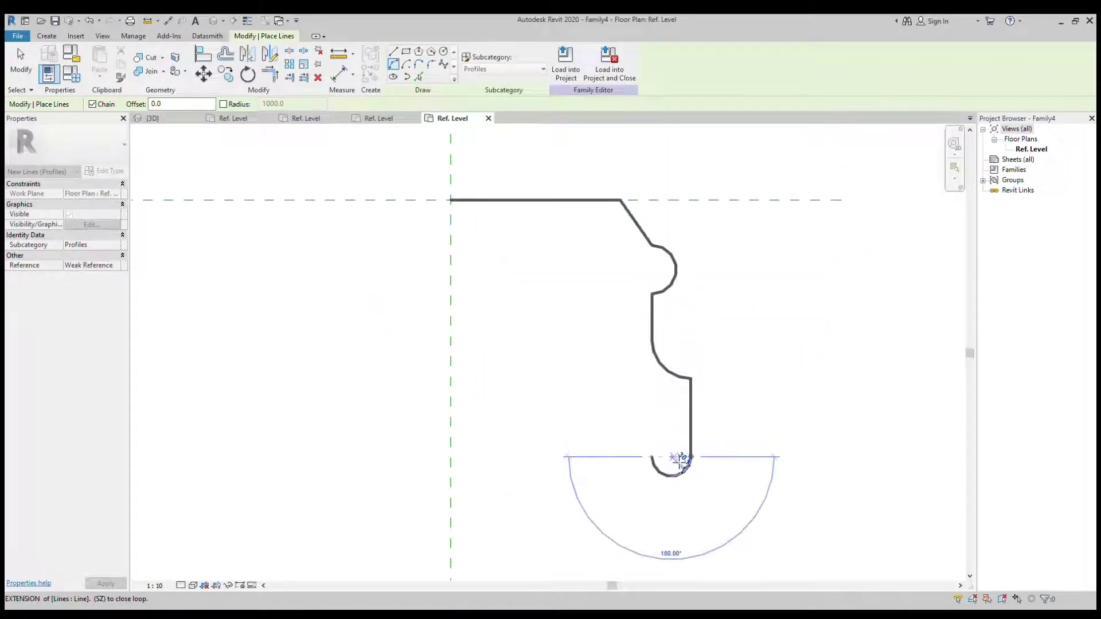
{"action": "scroll", "coordinate": [685, 452], "scroll_direction": "up", "scroll_amount": 4}
{"action": "left_click", "coordinate": [683, 454]}
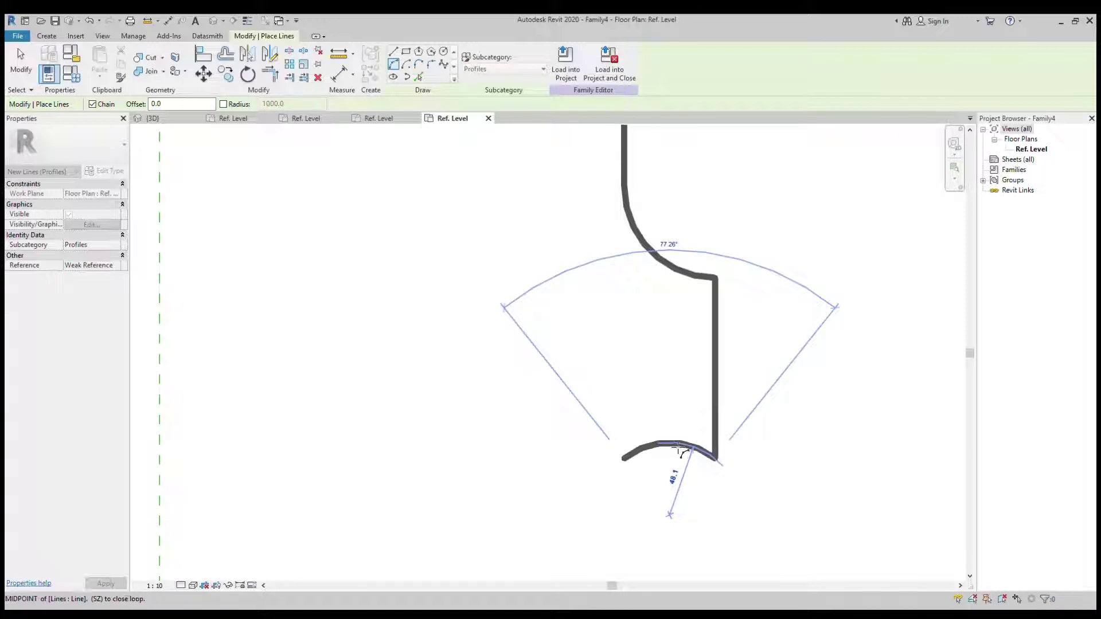
Extend the underside with a horizontal line about 45 mm long, an upward diagonal and another horizontal line toward the vertical reference plane.
{"action": "scroll", "coordinate": [682, 453], "scroll_direction": "down", "scroll_amount": 3}
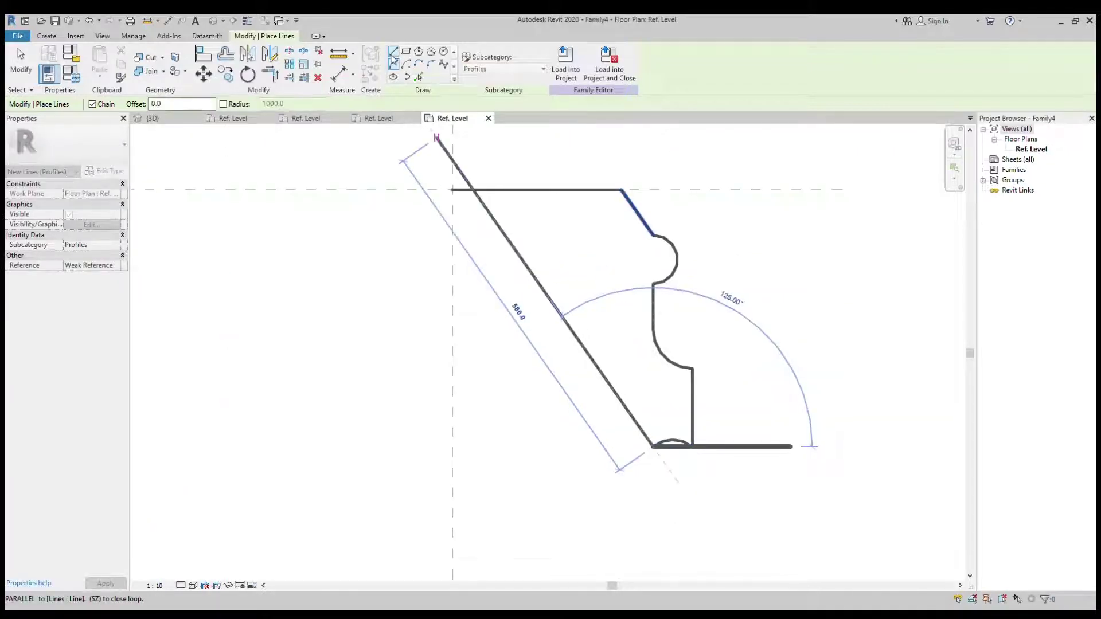
{"action": "left_click", "coordinate": [393, 52]}
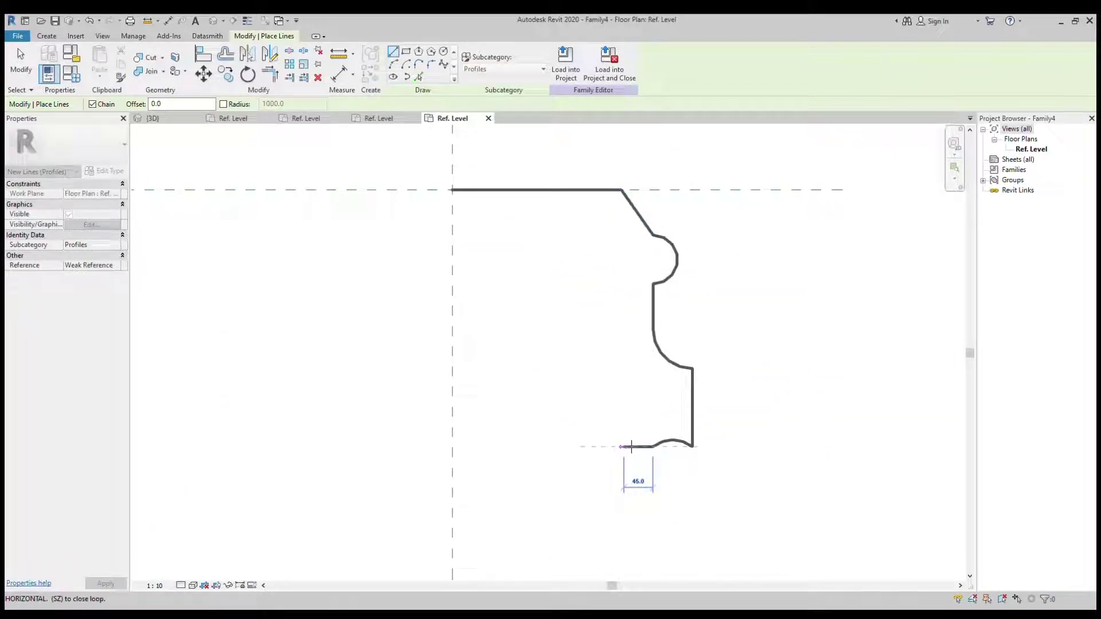
{"action": "left_click", "coordinate": [624, 447]}
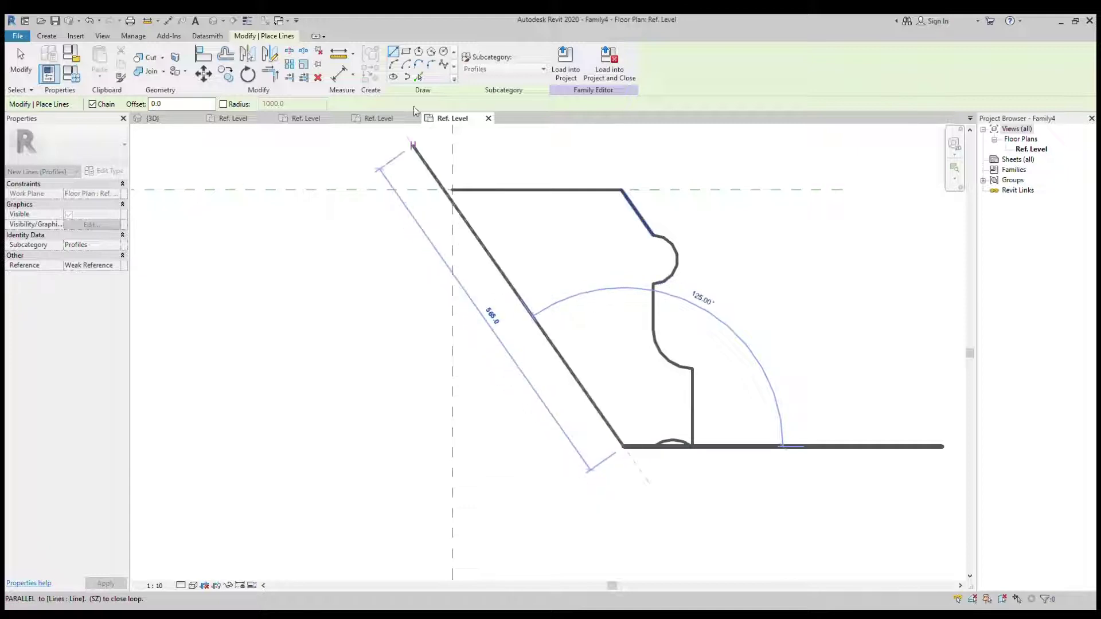
{"action": "left_click", "coordinate": [578, 400]}
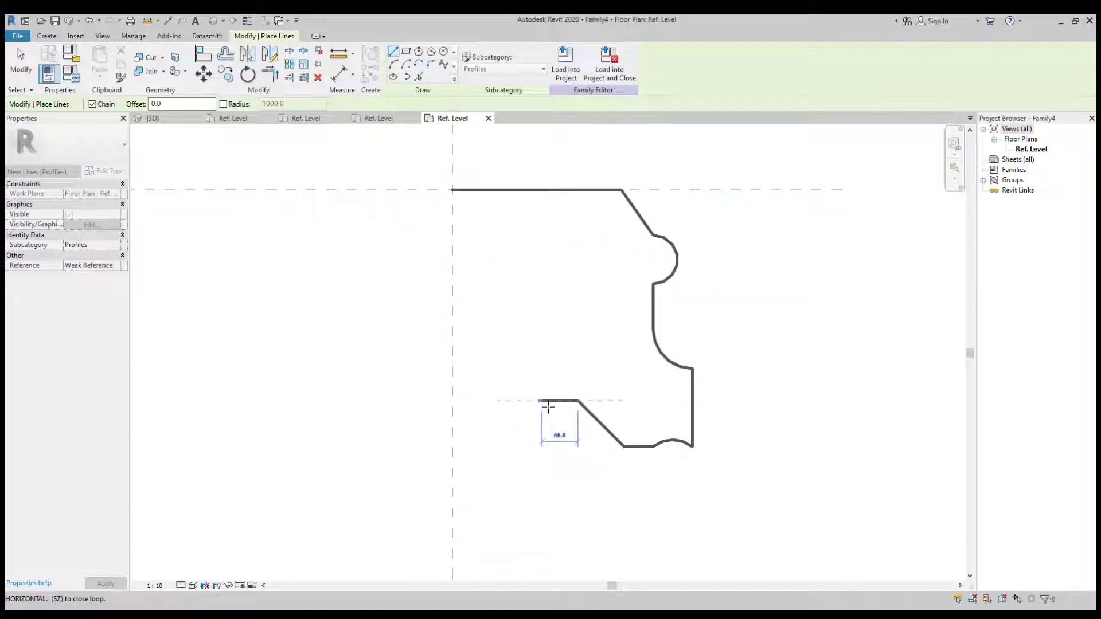
{"action": "left_click", "coordinate": [535, 400]}
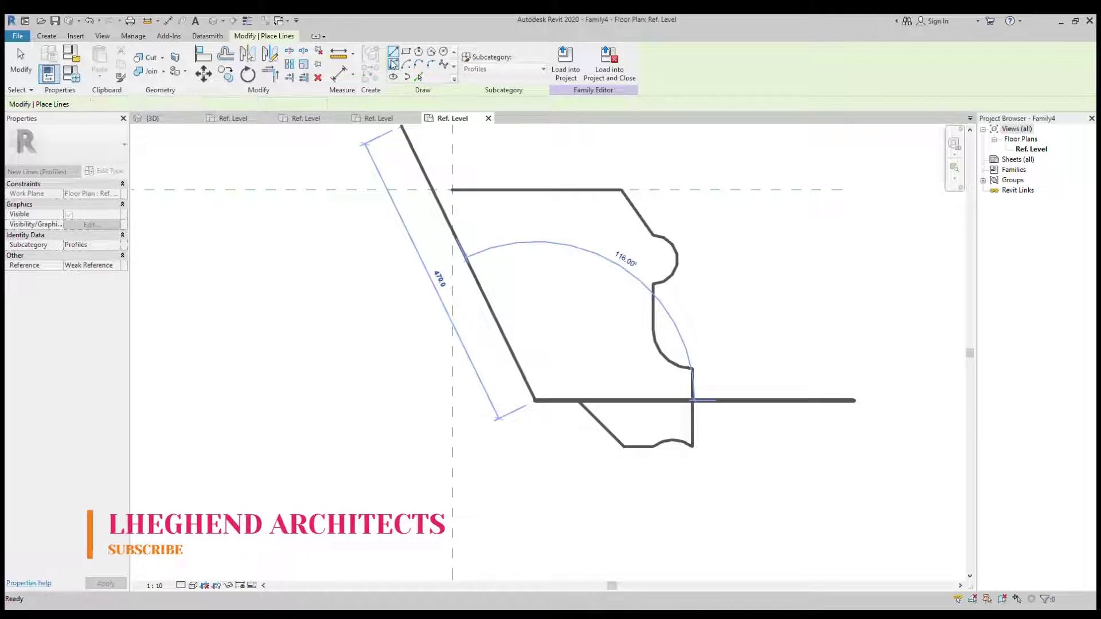
Add a tangent quarter arc of about 42 mm radius curving down from the end of the underside's horizontal line.
{"action": "left_click", "coordinate": [393, 64]}
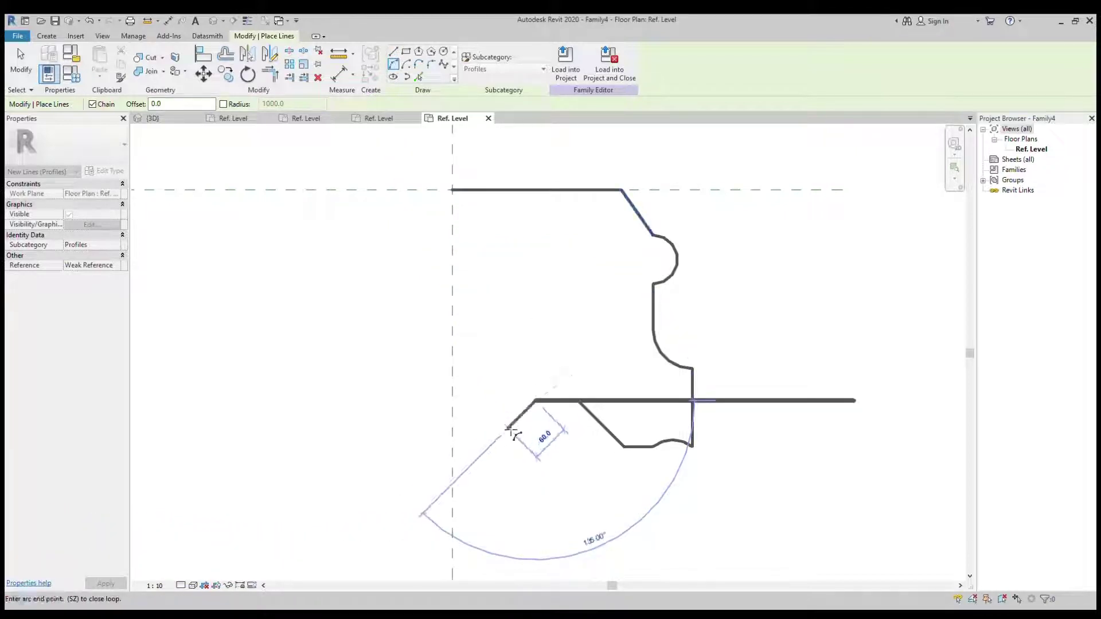
{"action": "scroll", "coordinate": [524, 418], "scroll_direction": "up", "scroll_amount": 4}
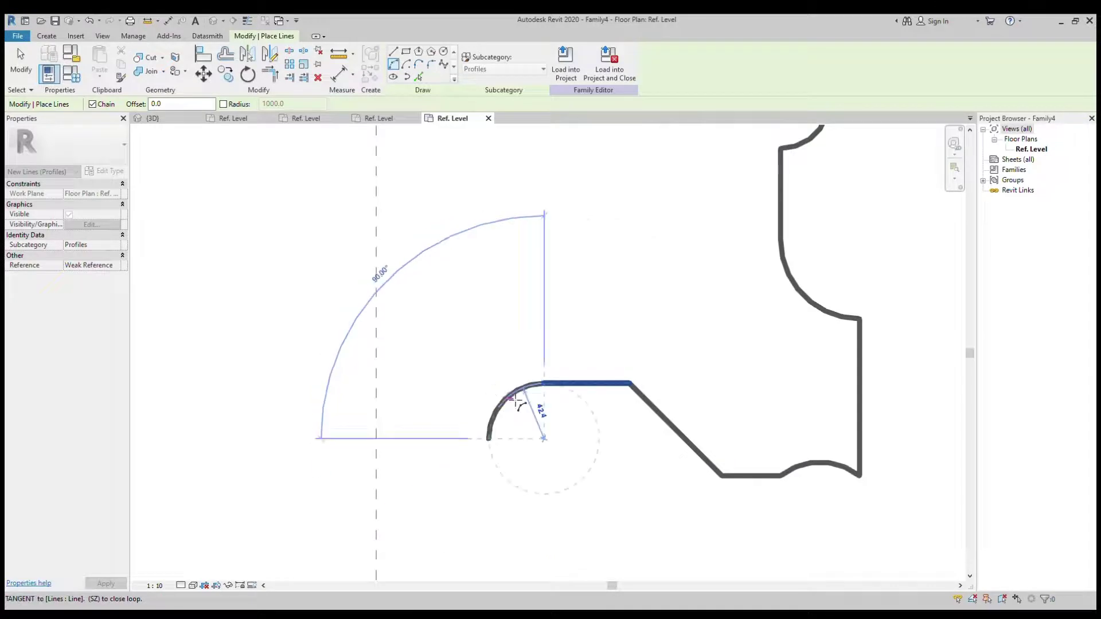
{"action": "scroll", "coordinate": [516, 400], "scroll_direction": "down", "scroll_amount": 5}
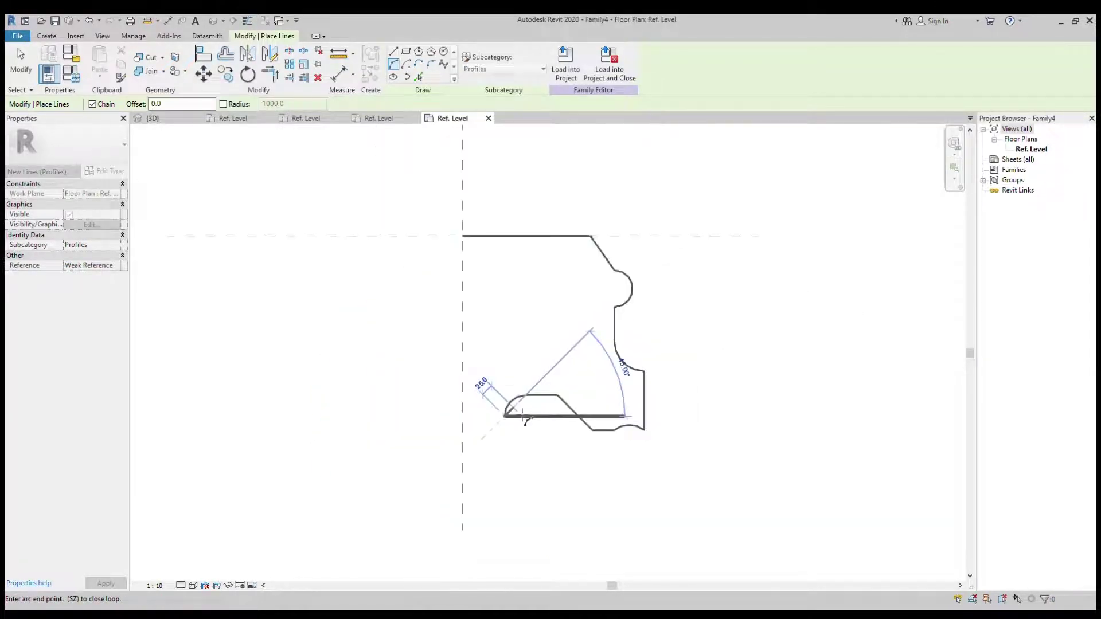
{"action": "left_click", "coordinate": [453, 155]}
Close the profile with a horizontal line about 86 mm to the vertical reference plane and a vertical line up to the starting point.
{"action": "left_click", "coordinate": [392, 51]}
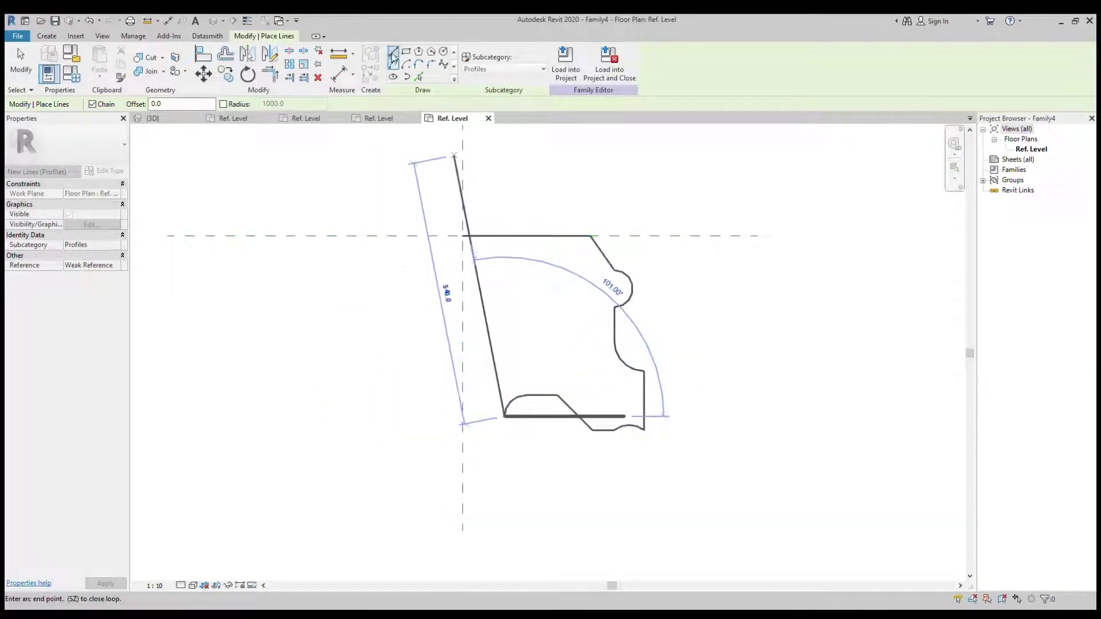
{"action": "key", "text": "ctrl+z"}
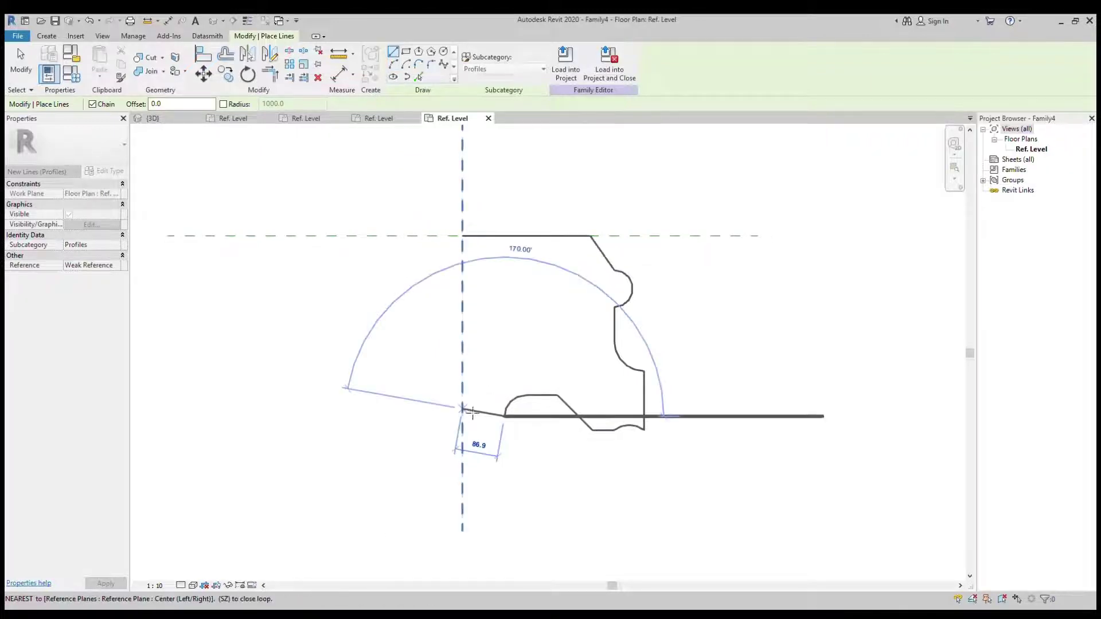
{"action": "left_click", "coordinate": [463, 417]}
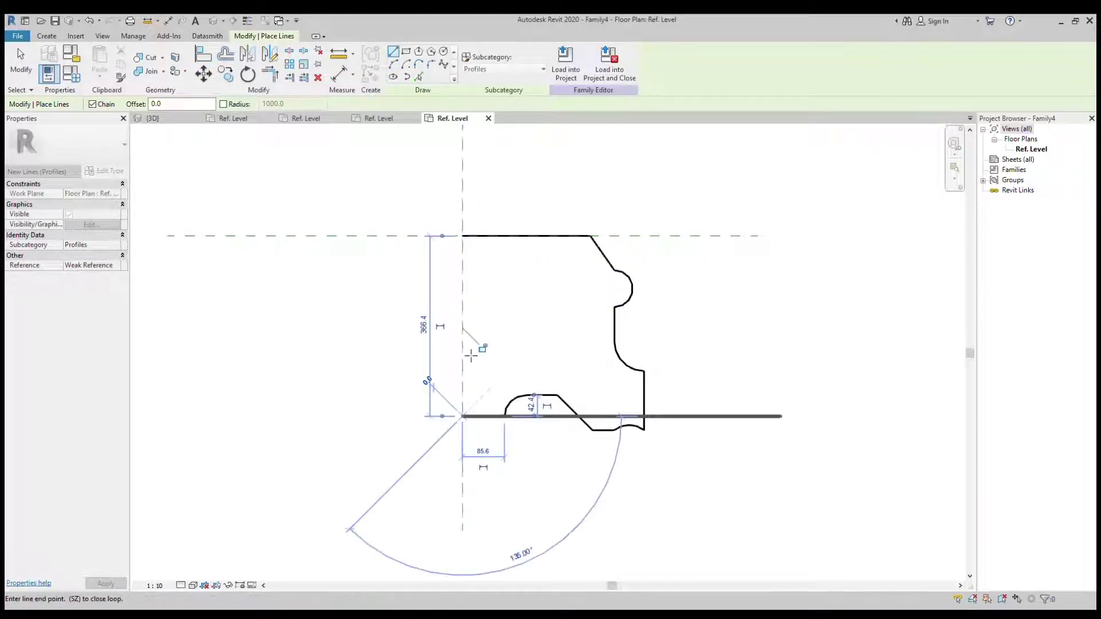
{"action": "left_click", "coordinate": [469, 240]}
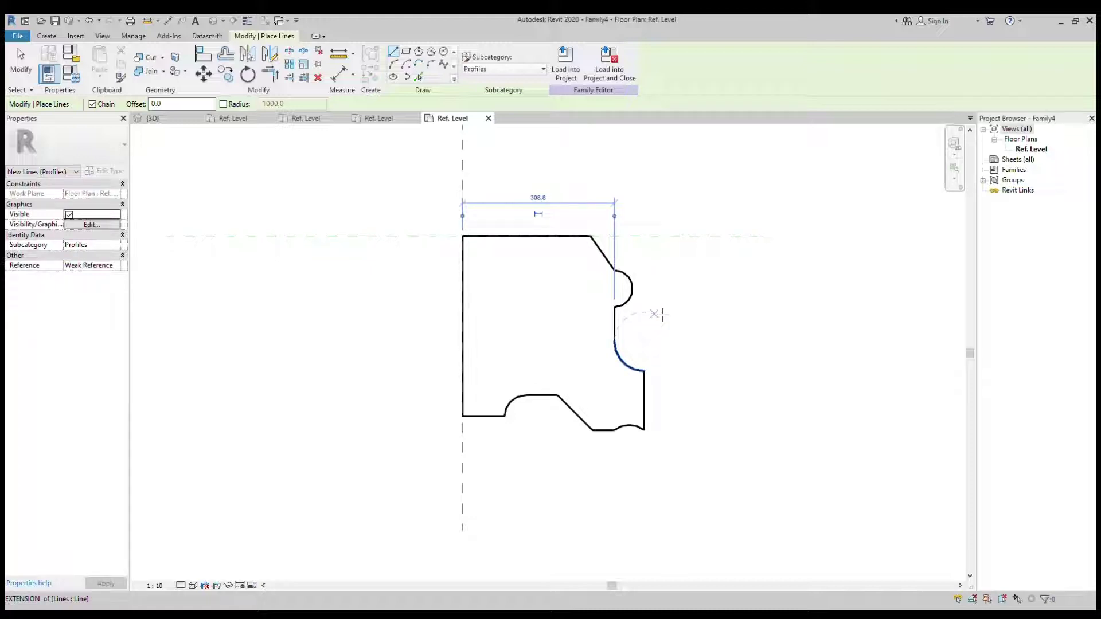
{"action": "left_click", "coordinate": [657, 312]}
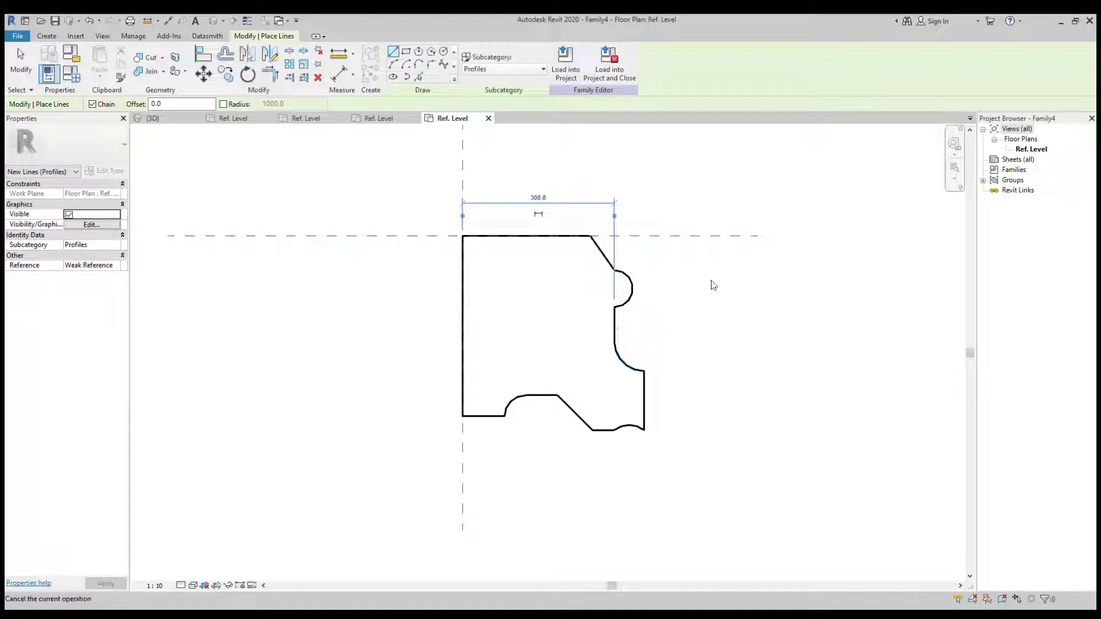
{"action": "key", "text": "Escape"}
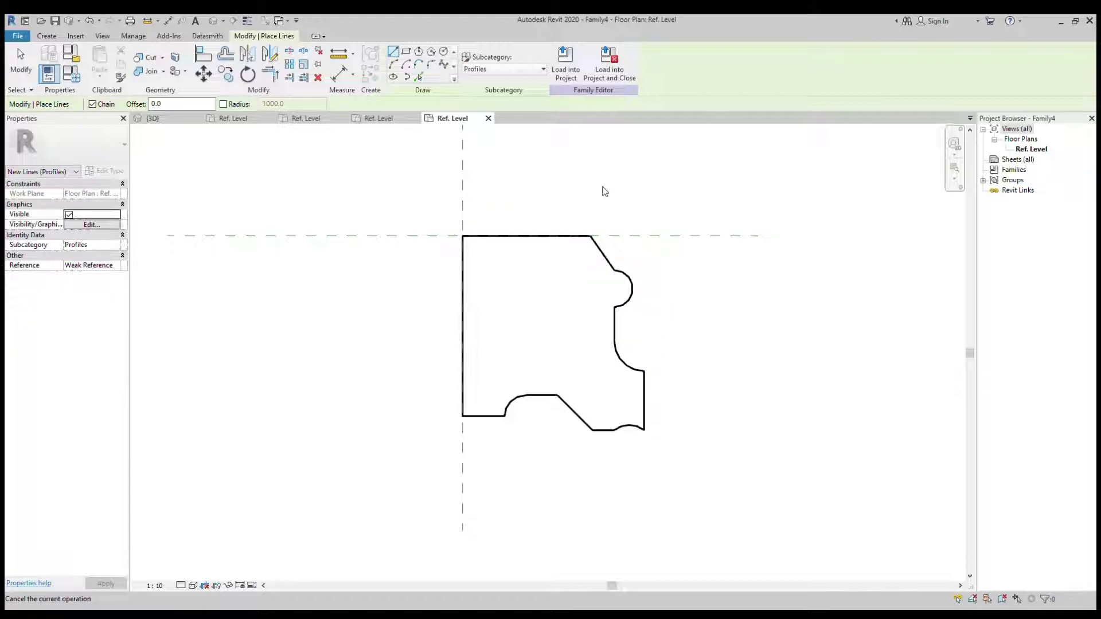
{"action": "key", "text": "Escape"}
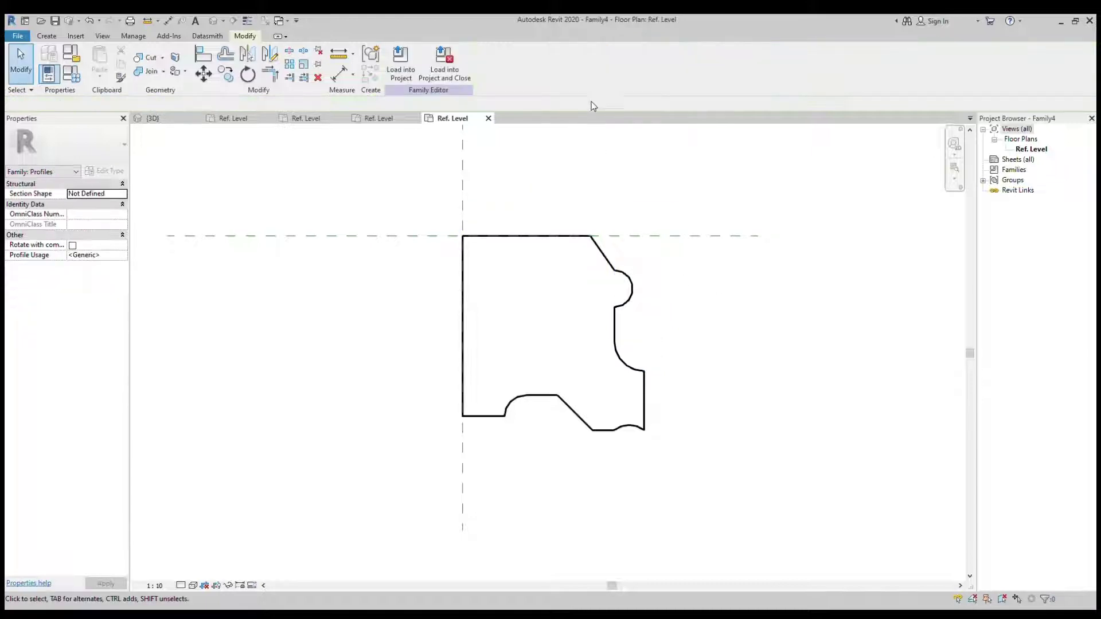
Load the profile into the building project and remove the existing cornice wall sweep from the top of the side wall with the door.
{"action": "left_click", "coordinate": [400, 67]}
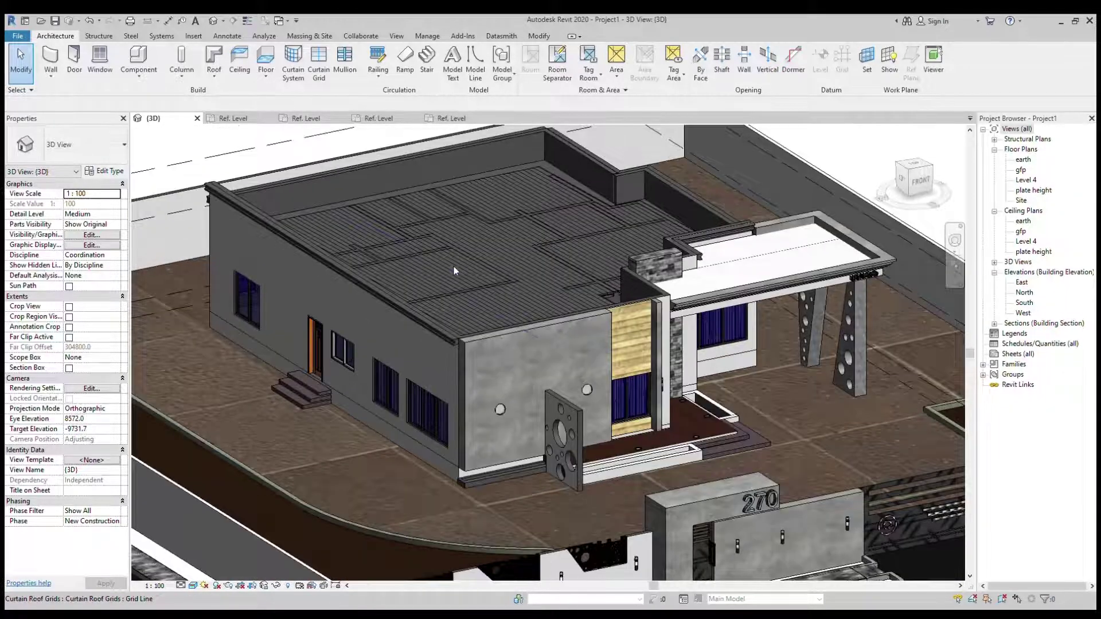
{"action": "left_click", "coordinate": [450, 342]}
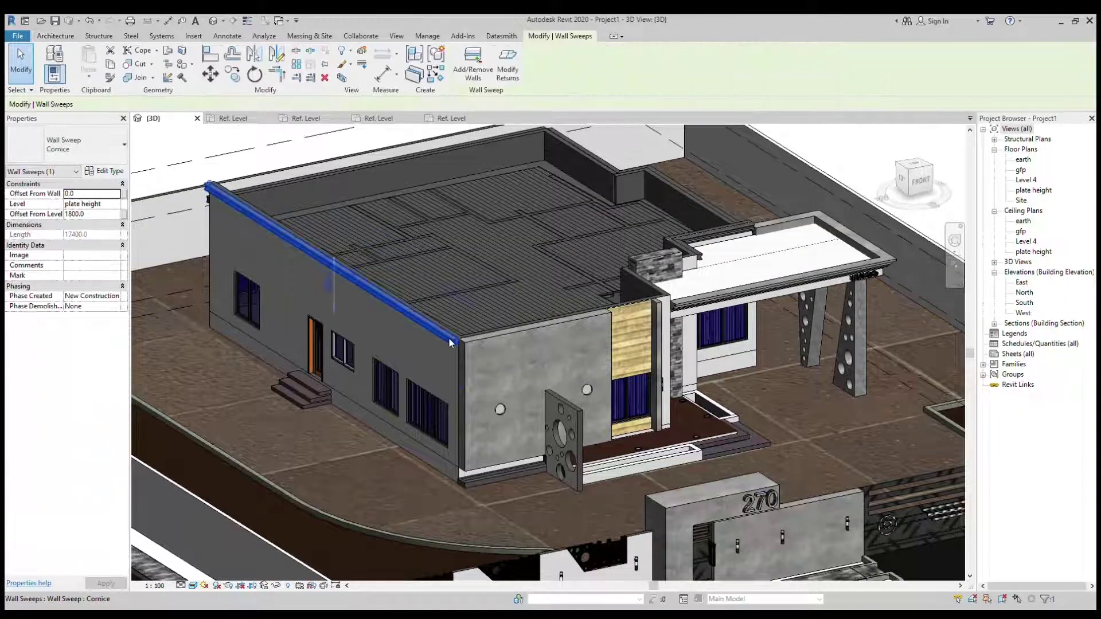
{"action": "key", "text": "Escape"}
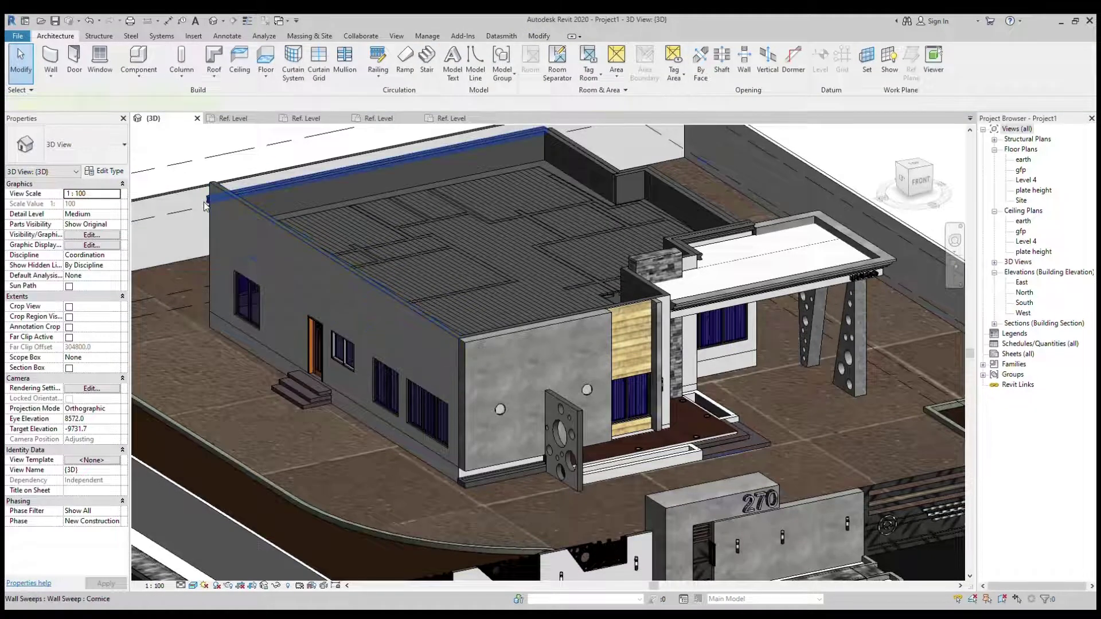
Delete the remaining cornice wall sweeps from the tops of the rear wall and the right side wall.
{"action": "left_click", "coordinate": [206, 207]}
{"action": "key", "text": "Escape"}
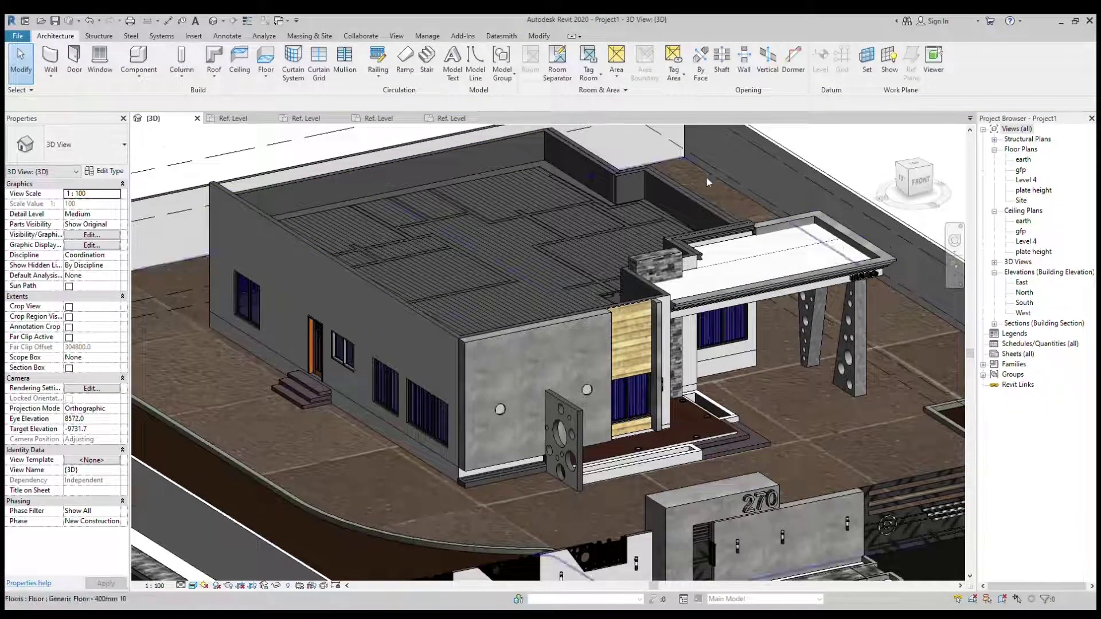
{"action": "scroll", "coordinate": [714, 195], "scroll_direction": "up", "scroll_amount": 2}
{"action": "scroll", "coordinate": [729, 216], "scroll_direction": "up", "scroll_amount": 2}
{"action": "left_click", "coordinate": [735, 222]}
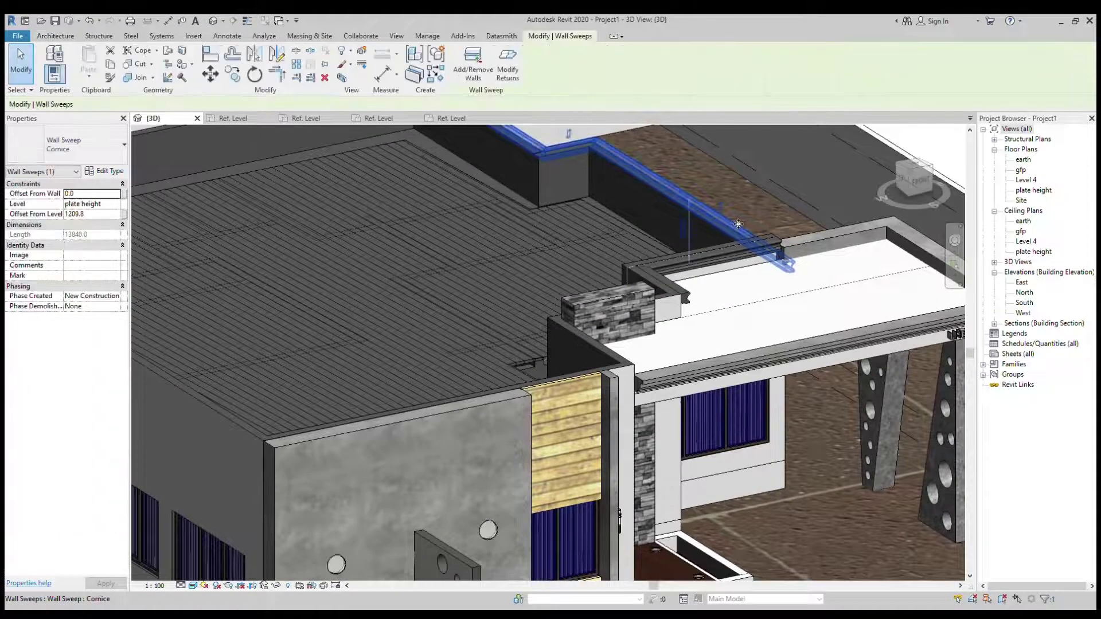
{"action": "key", "text": "Escape"}
{"action": "scroll", "coordinate": [734, 220], "scroll_direction": "down", "scroll_amount": 4}
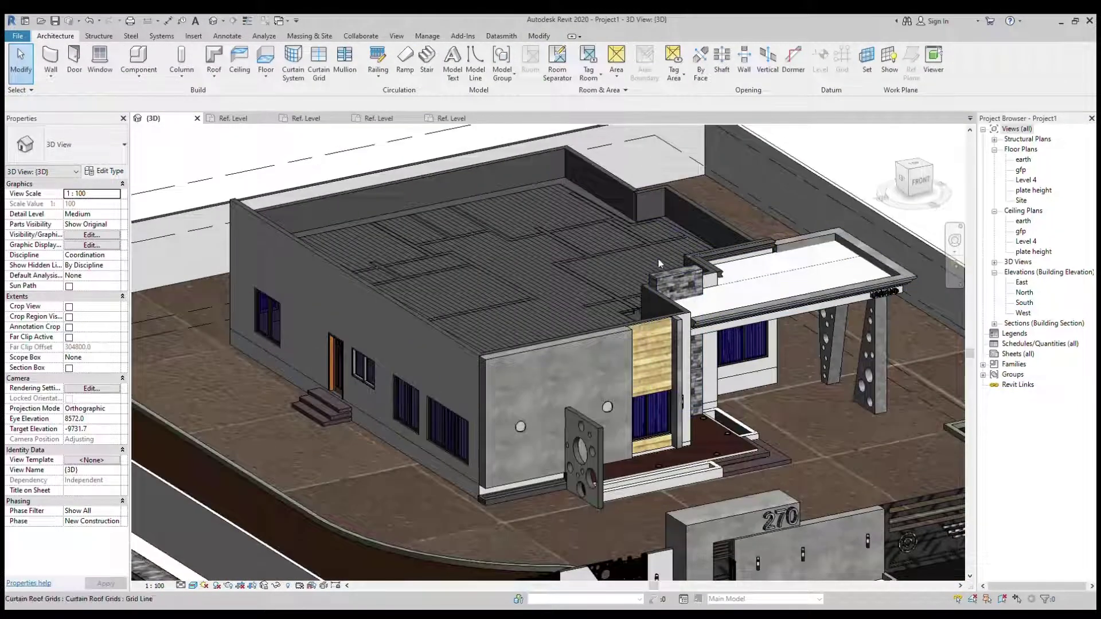
{"action": "scroll", "coordinate": [654, 264], "scroll_direction": "down", "scroll_amount": 1}
{"action": "scroll", "coordinate": [551, 353], "scroll_direction": "up", "scroll_amount": 3}
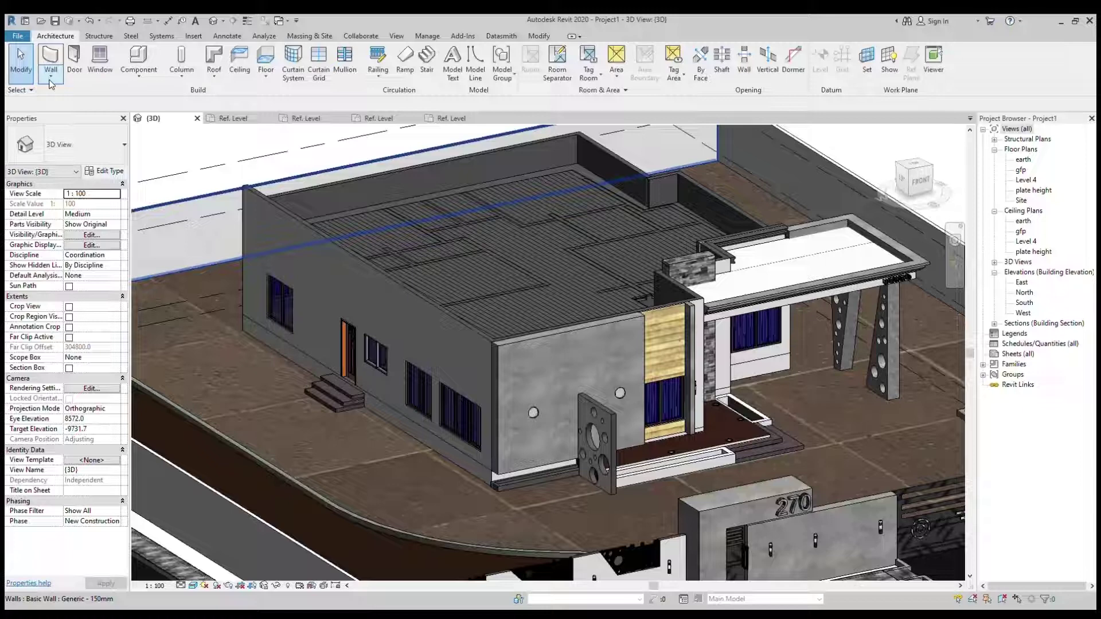
Check the Cornice wall sweep's type properties and place a horizontal sweep along the top of the side wall with the door.
{"action": "left_click", "coordinate": [52, 83]}
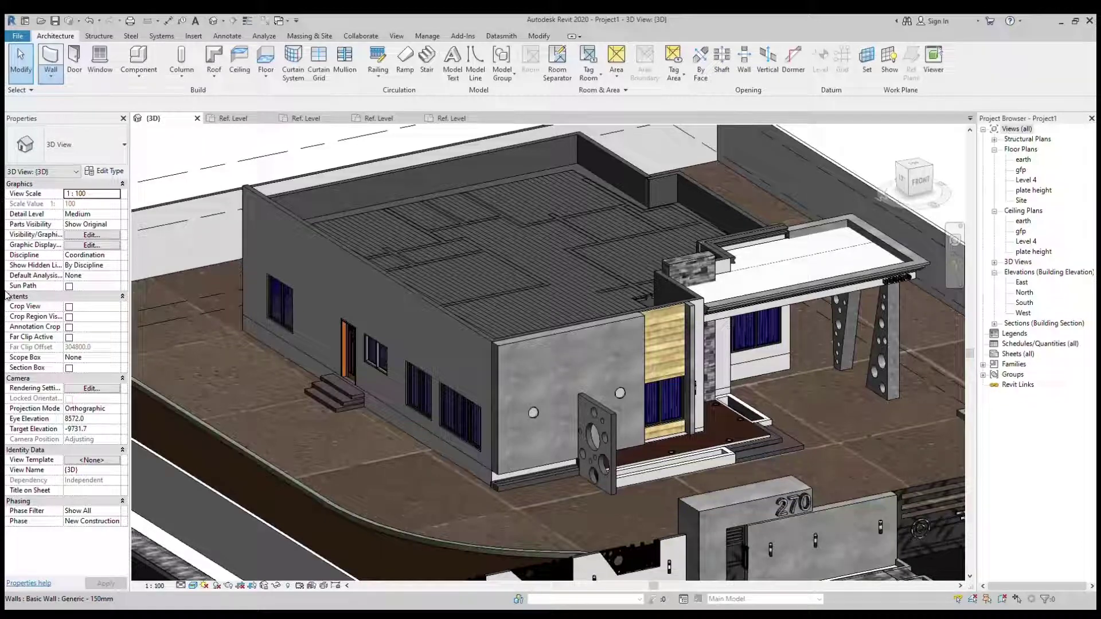
{"action": "left_click", "coordinate": [32, 167]}
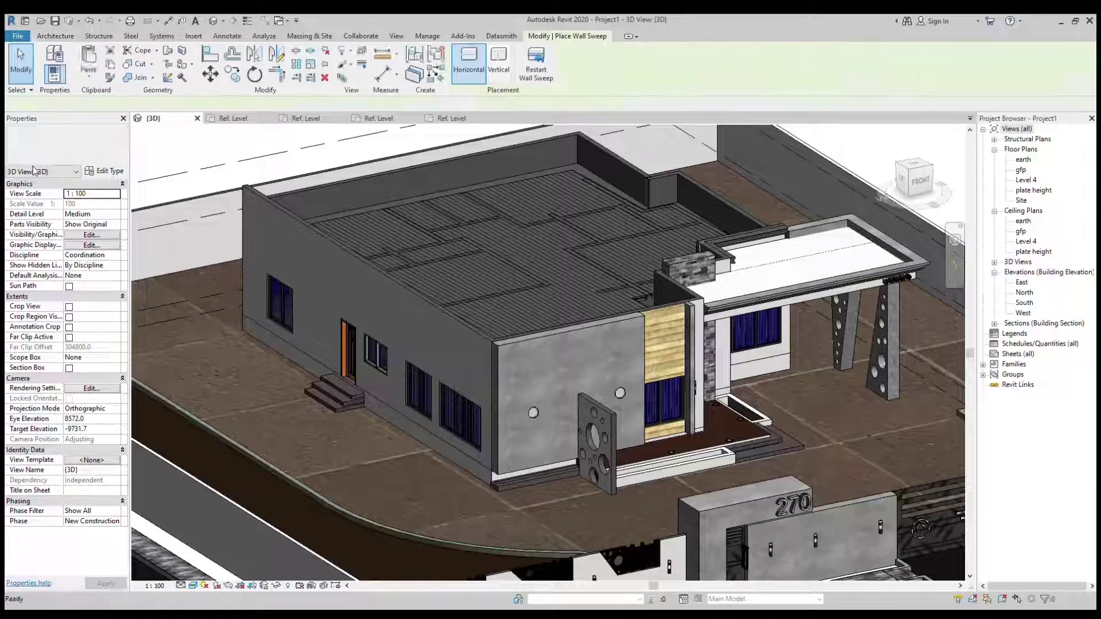
{"action": "left_click", "coordinate": [112, 171]}
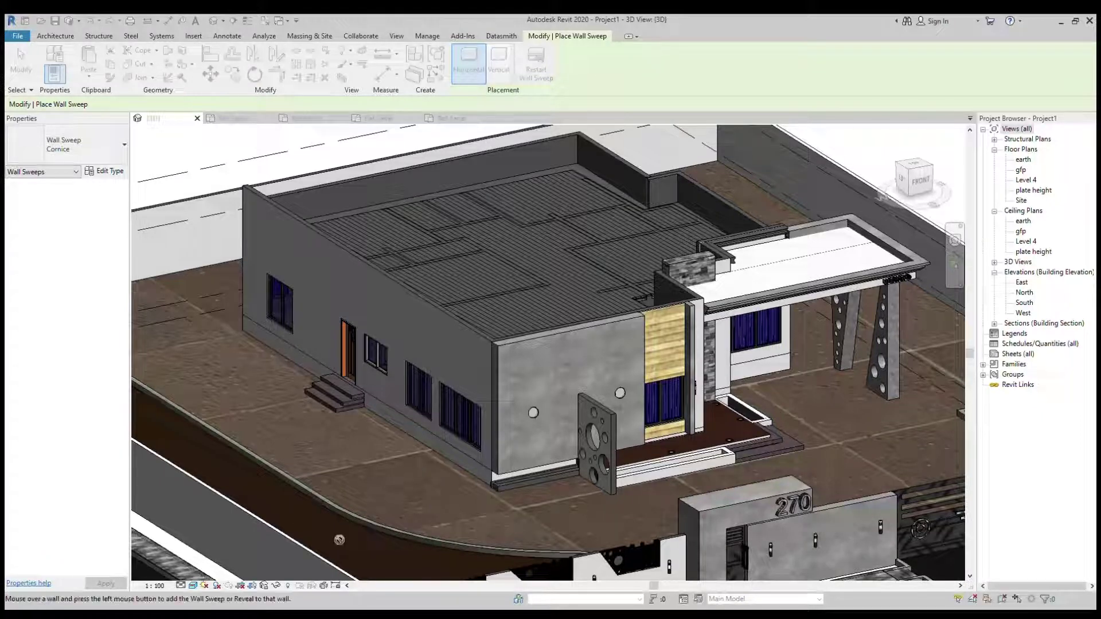
{"action": "scroll", "coordinate": [460, 329], "scroll_direction": "up", "scroll_amount": 2}
{"action": "scroll", "coordinate": [461, 332], "scroll_direction": "up", "scroll_amount": 4}
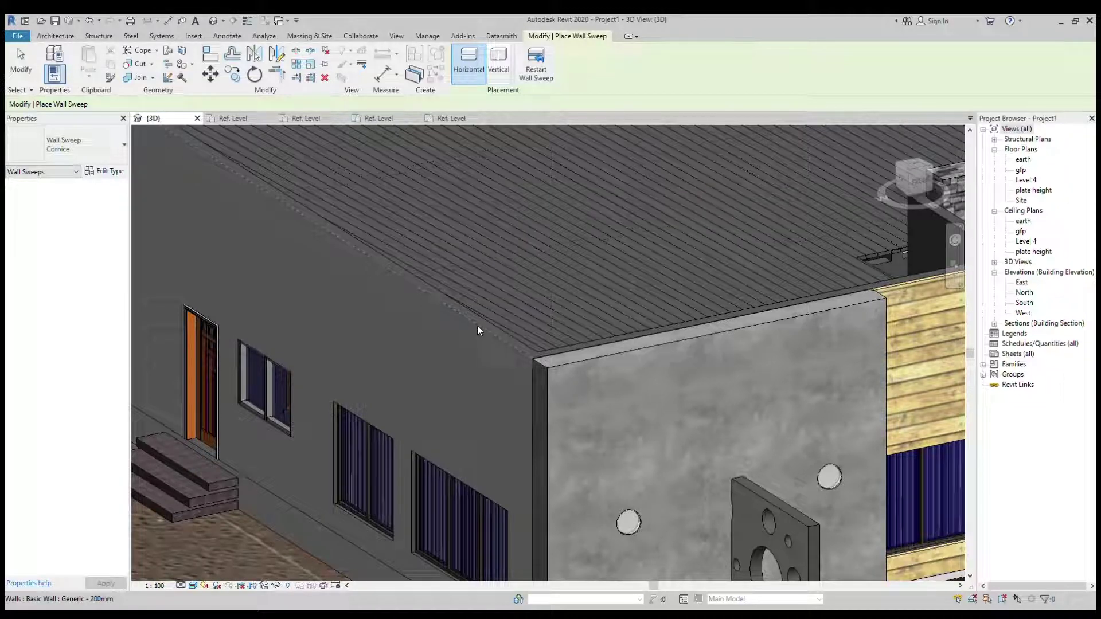
{"action": "scroll", "coordinate": [482, 327], "scroll_direction": "up", "scroll_amount": 2}
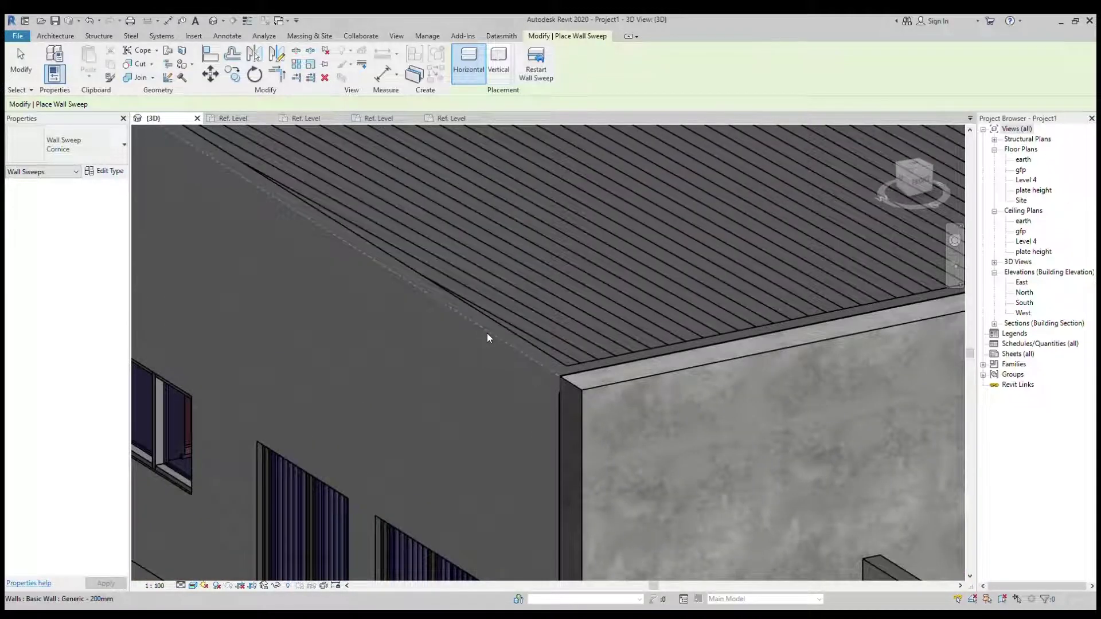
{"action": "scroll", "coordinate": [488, 341], "scroll_direction": "down", "scroll_amount": 6}
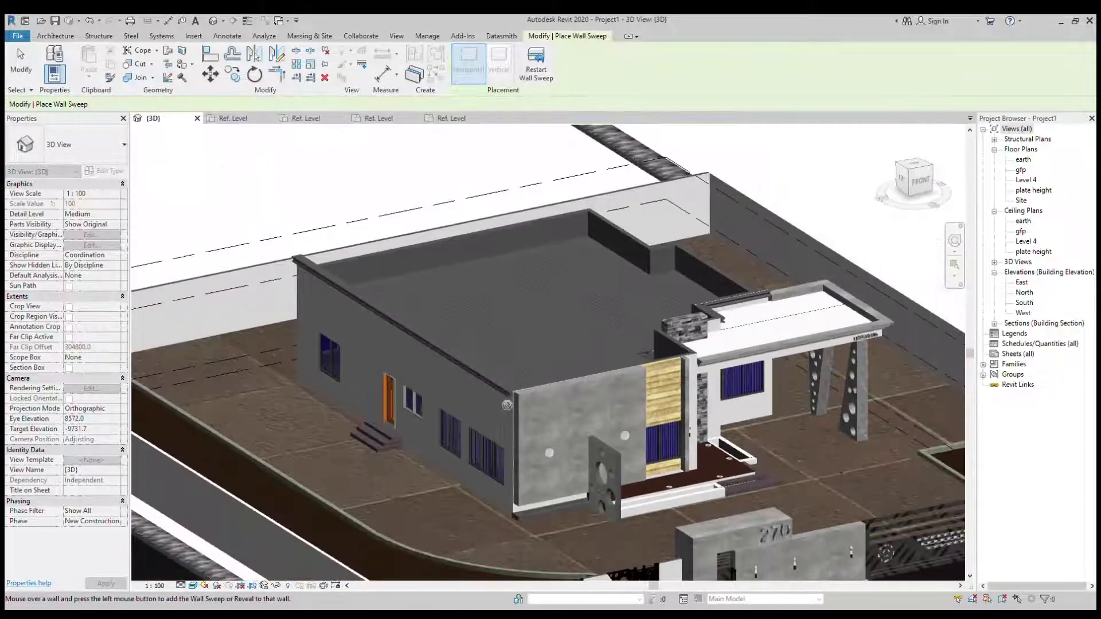
Examine the top edges of the right and rear walls from the far side for continuing the cornice, and end the current wall sweep.
{"action": "scroll", "coordinate": [507, 405], "scroll_direction": "down", "scroll_amount": 1}
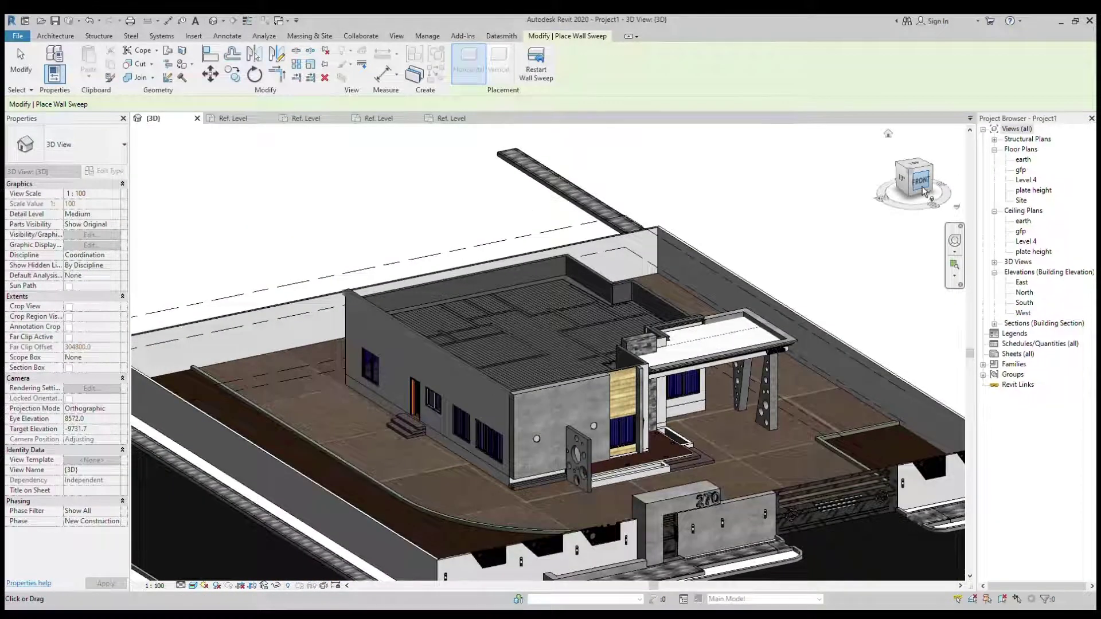
{"action": "left_click_drag", "start_coordinate": [922, 191], "coordinate": [748, 268]}
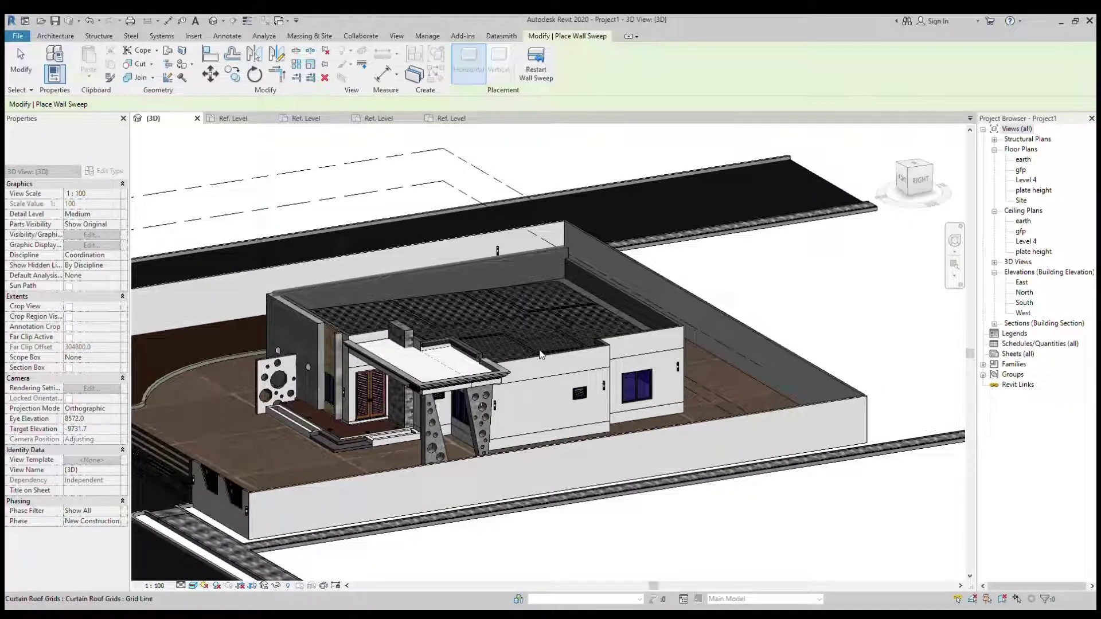
{"action": "scroll", "coordinate": [541, 354], "scroll_direction": "up", "scroll_amount": 8}
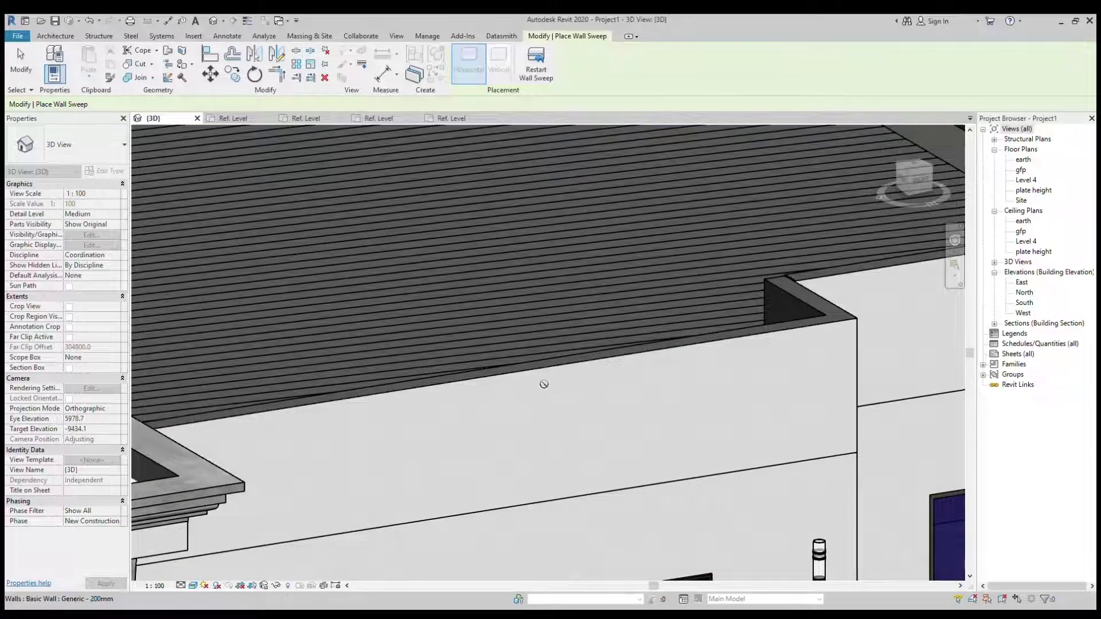
{"action": "scroll", "coordinate": [543, 384], "scroll_direction": "down", "scroll_amount": 5}
{"action": "left_click_drag", "start_coordinate": [941, 199], "coordinate": [915, 235]}
{"action": "scroll", "coordinate": [762, 288], "scroll_direction": "down", "scroll_amount": 5}
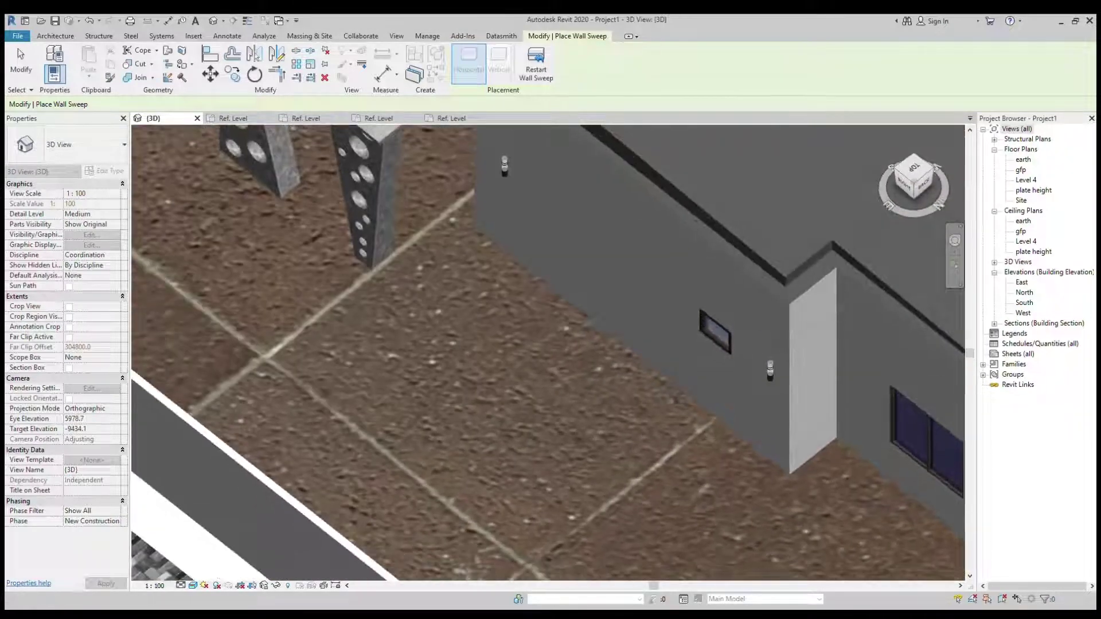
{"action": "scroll", "coordinate": [727, 263], "scroll_direction": "up", "scroll_amount": 5}
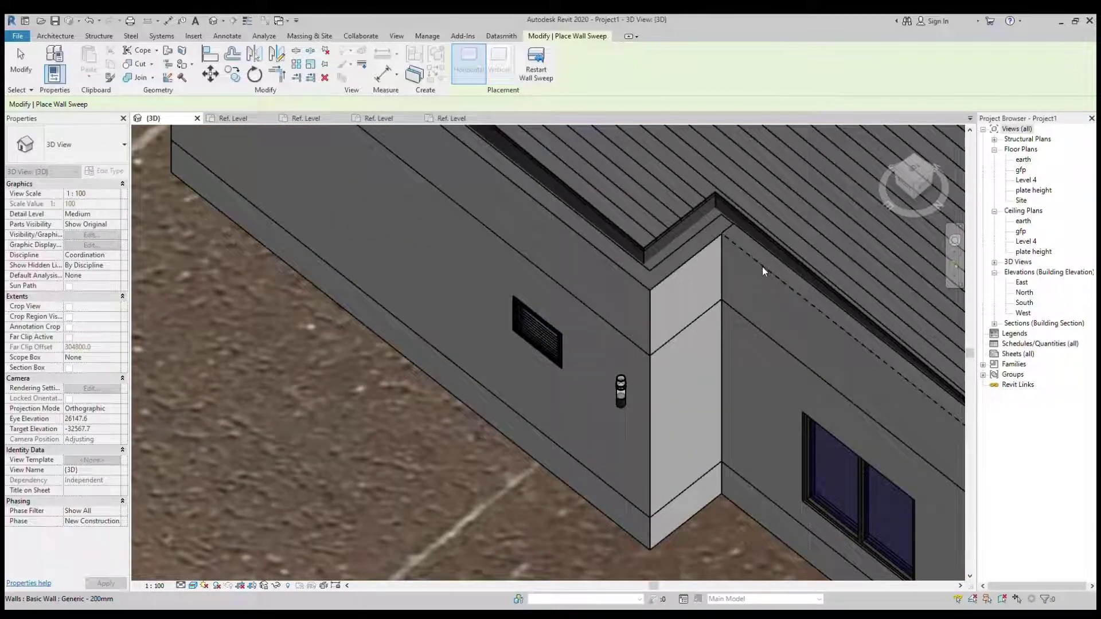
{"action": "scroll", "coordinate": [499, 246], "scroll_direction": "down", "scroll_amount": 5}
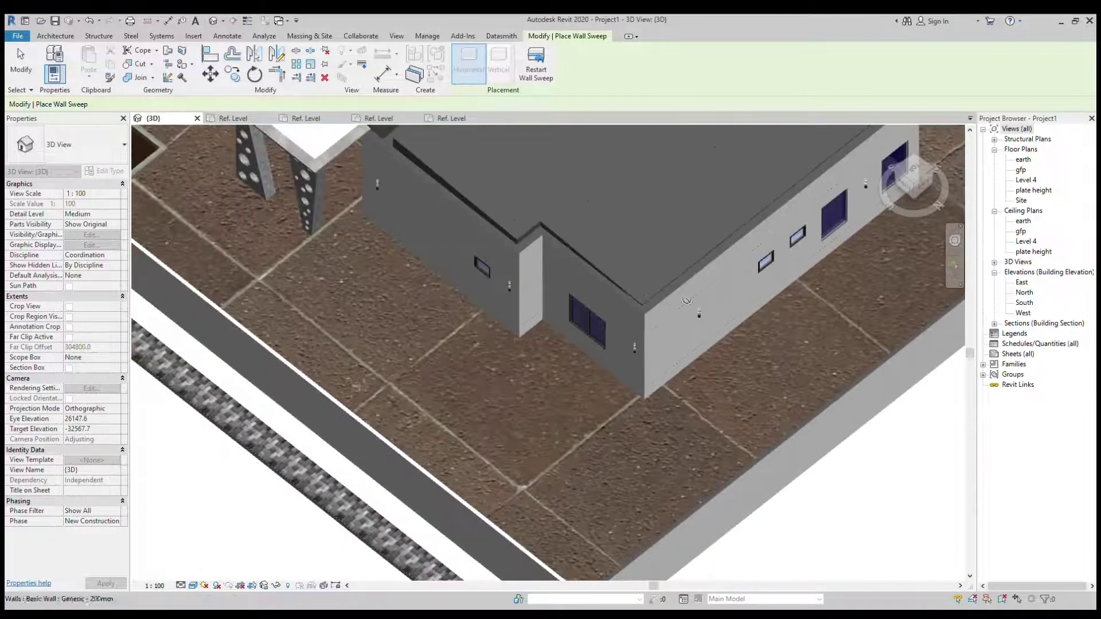
{"action": "scroll", "coordinate": [929, 193], "scroll_direction": "up", "scroll_amount": 1}
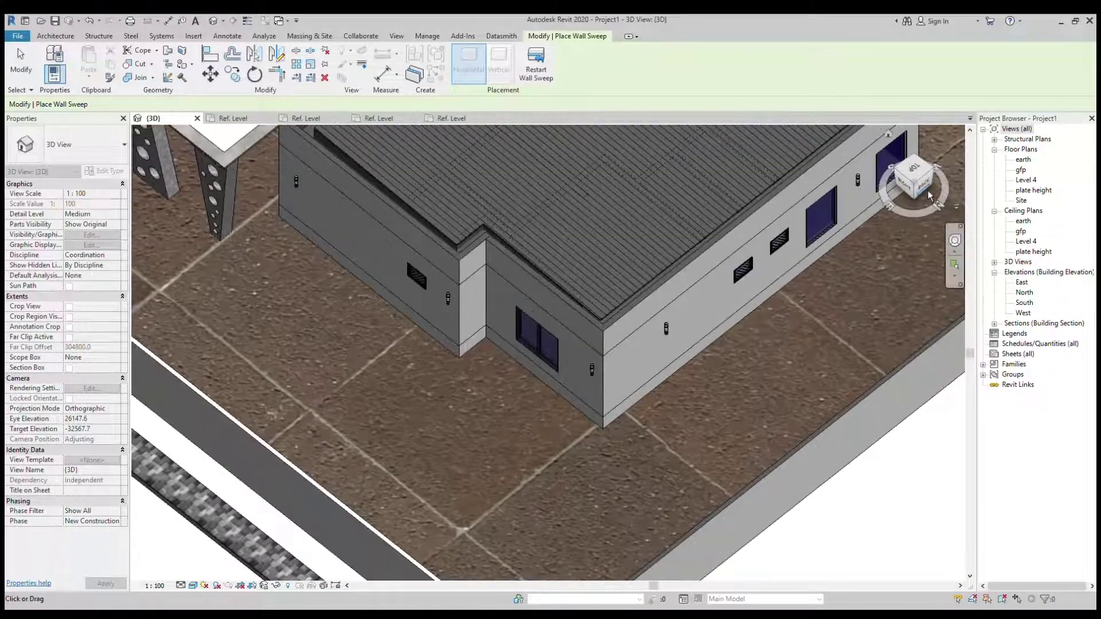
{"action": "left_click_drag", "start_coordinate": [929, 196], "coordinate": [924, 178]}
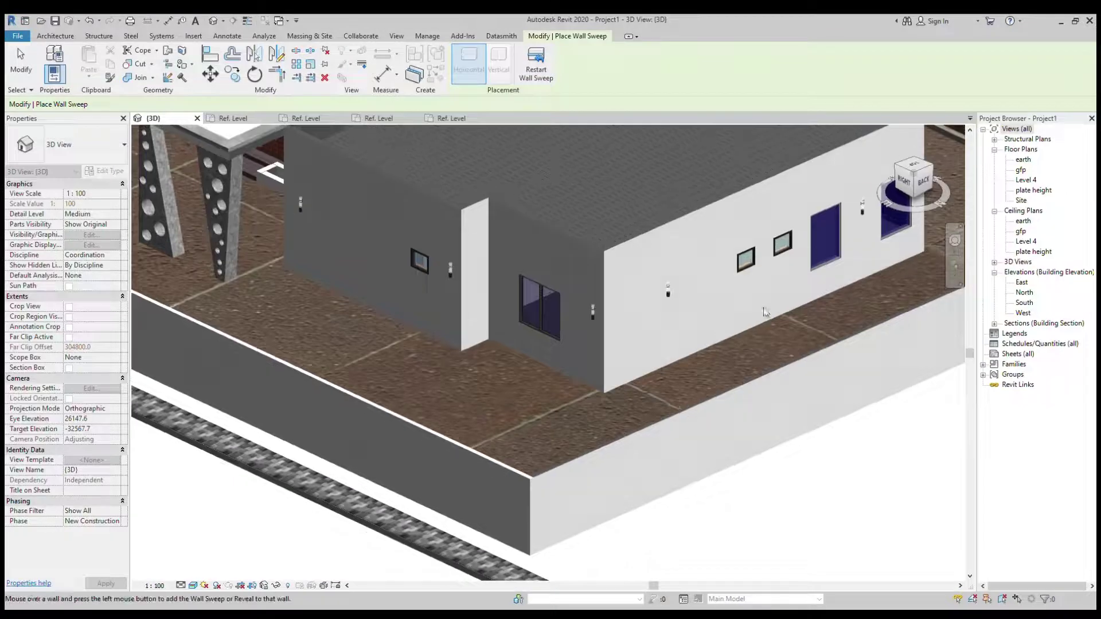
{"action": "scroll", "coordinate": [746, 304], "scroll_direction": "down", "scroll_amount": 3}
{"action": "scroll", "coordinate": [646, 269], "scroll_direction": "up", "scroll_amount": 6}
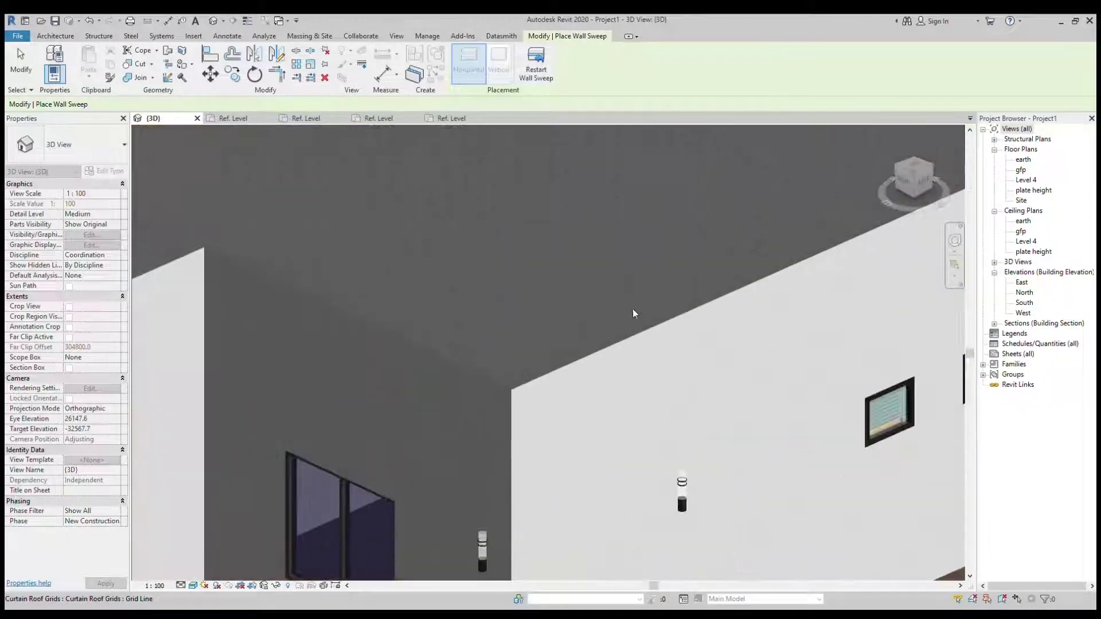
{"action": "scroll", "coordinate": [633, 313], "scroll_direction": "up", "scroll_amount": 2}
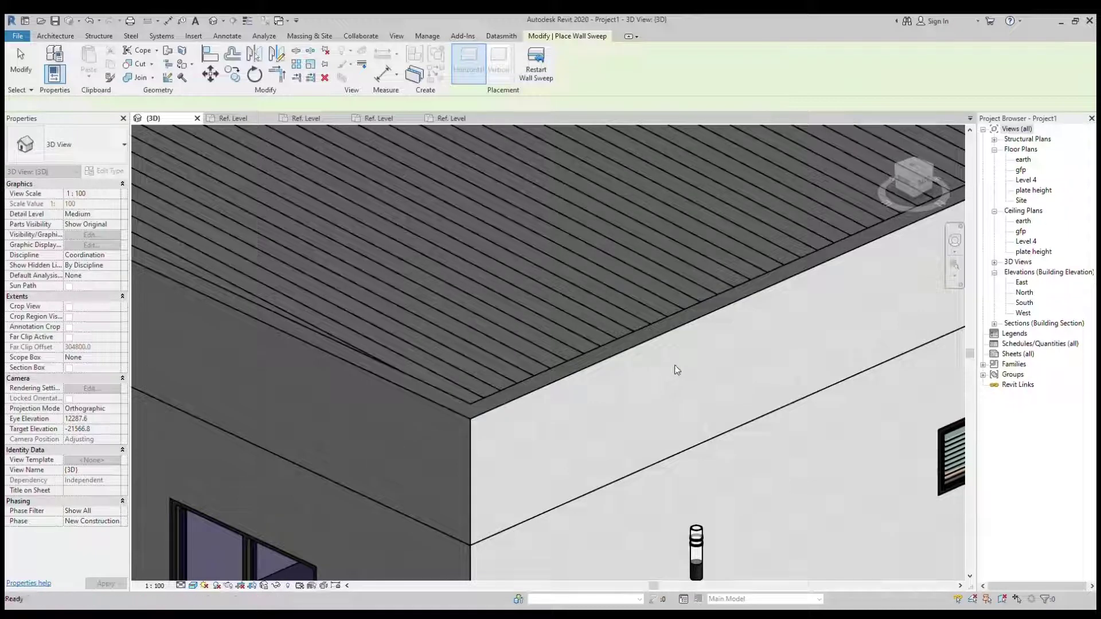
{"action": "key", "text": "Escape"}
Start a new horizontal Cornice wall sweep and place it along the top of the long right wall and its short return.
{"action": "scroll", "coordinate": [675, 370], "scroll_direction": "down", "scroll_amount": 5}
{"action": "scroll", "coordinate": [695, 331], "scroll_direction": "up", "scroll_amount": 2}
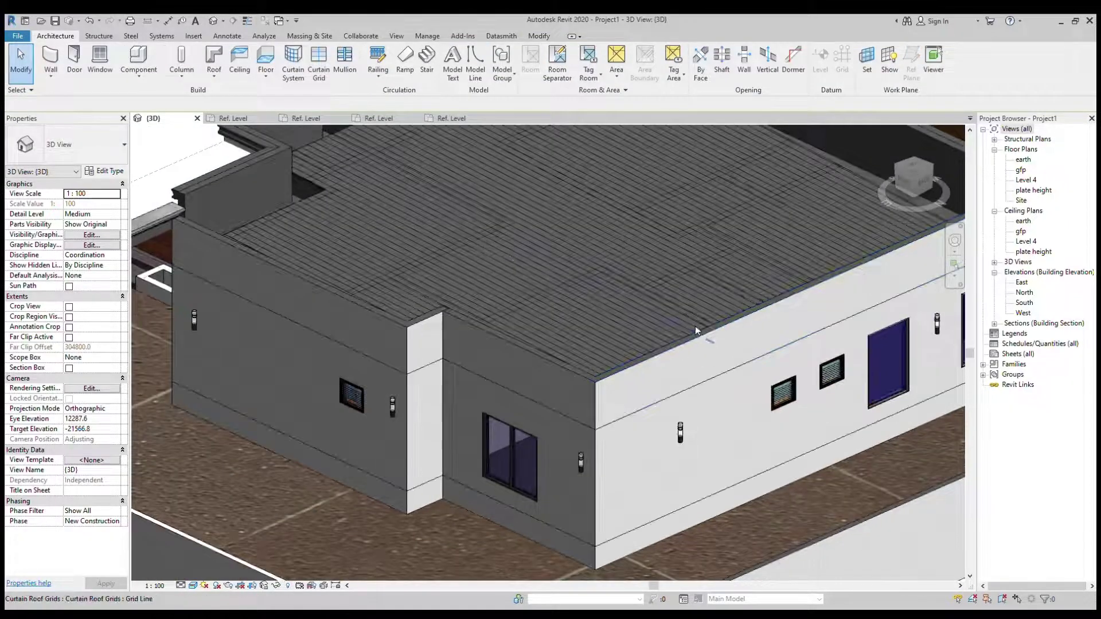
{"action": "scroll", "coordinate": [504, 253], "scroll_direction": "down", "scroll_amount": 5}
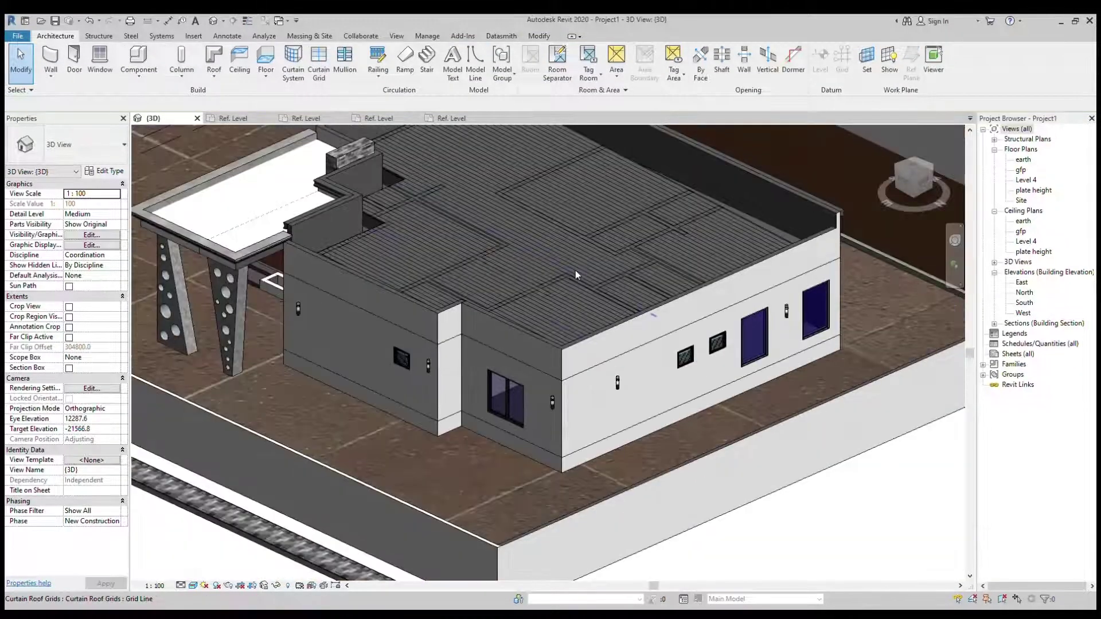
{"action": "left_click", "coordinate": [576, 271]}
{"action": "key", "text": "Escape"}
{"action": "scroll", "coordinate": [570, 342], "scroll_direction": "up", "scroll_amount": 2}
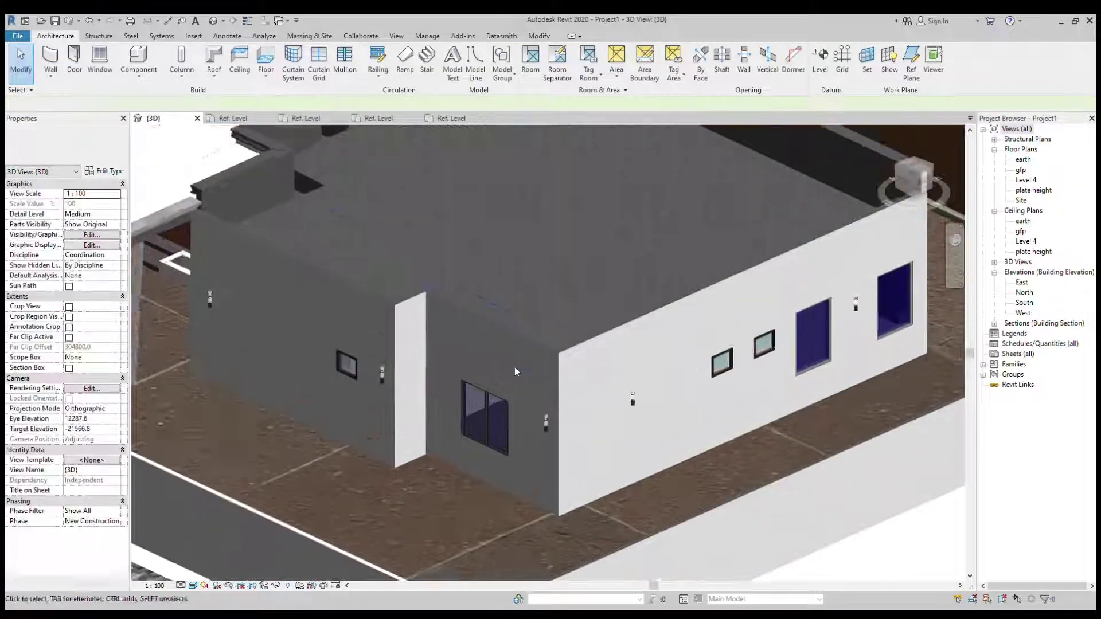
{"action": "scroll", "coordinate": [514, 372], "scroll_direction": "up", "scroll_amount": 1}
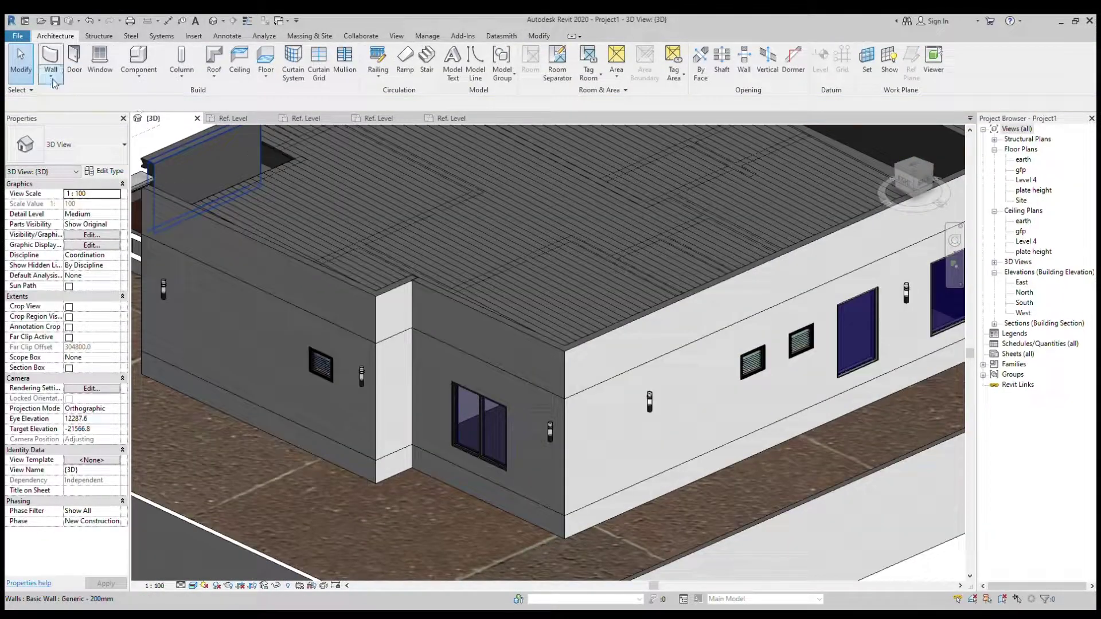
{"action": "left_click", "coordinate": [53, 81]}
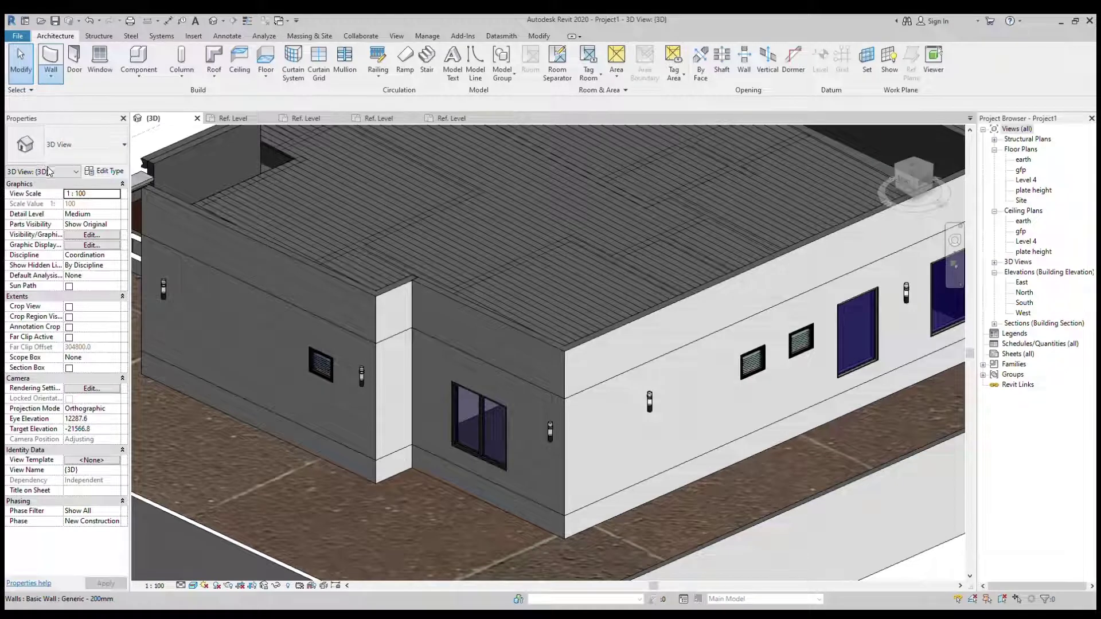
{"action": "scroll", "coordinate": [336, 277], "scroll_direction": "up", "scroll_amount": 2}
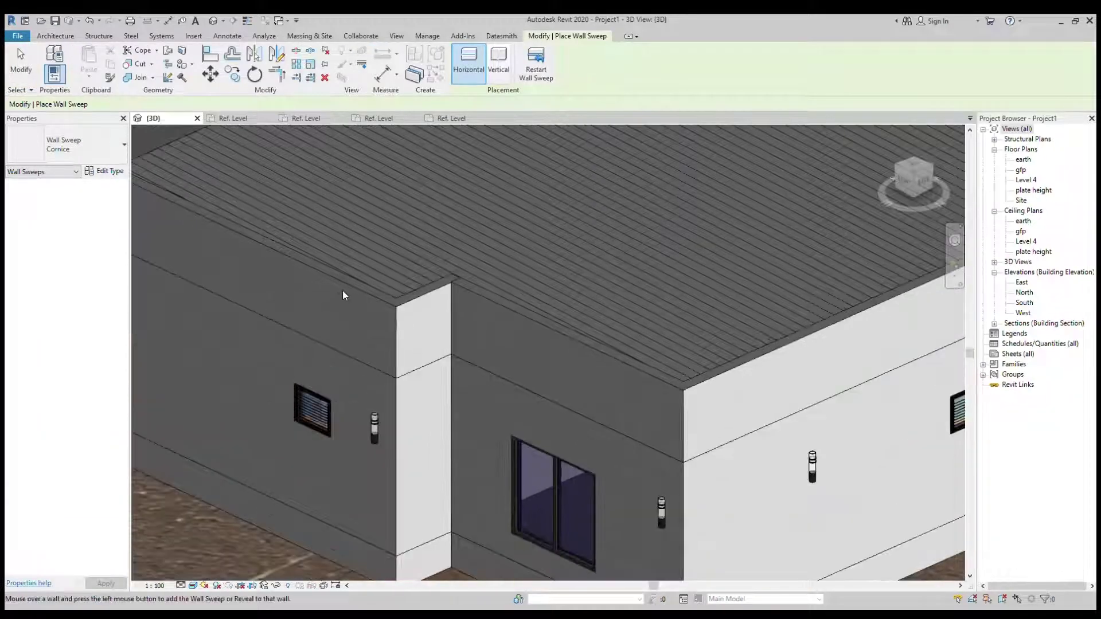
{"action": "left_click", "coordinate": [412, 307]}
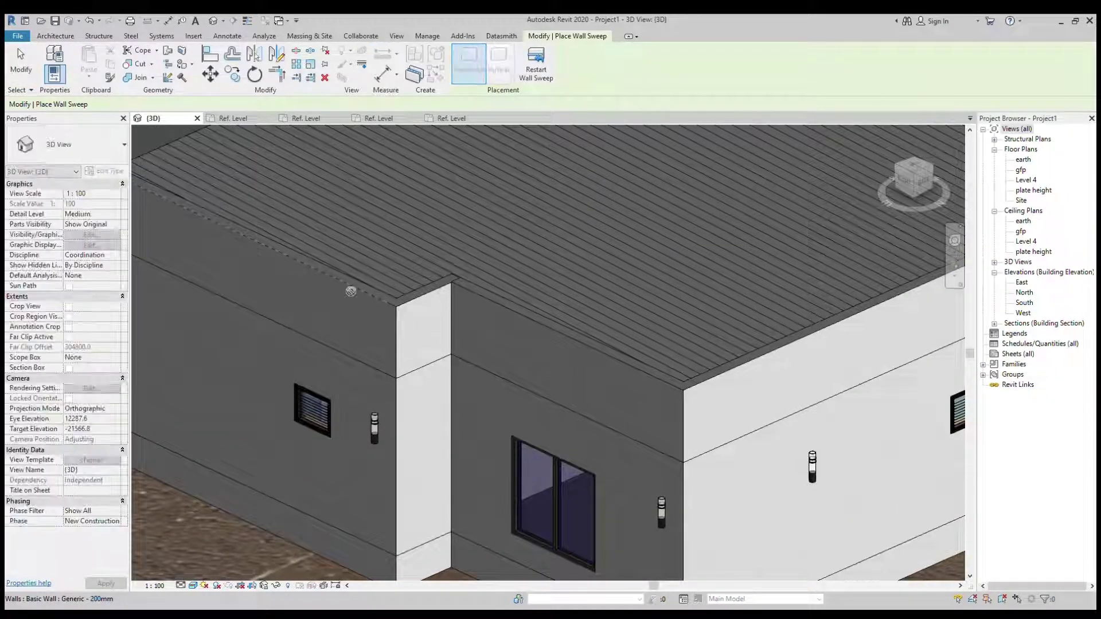
{"action": "left_click", "coordinate": [414, 301]}
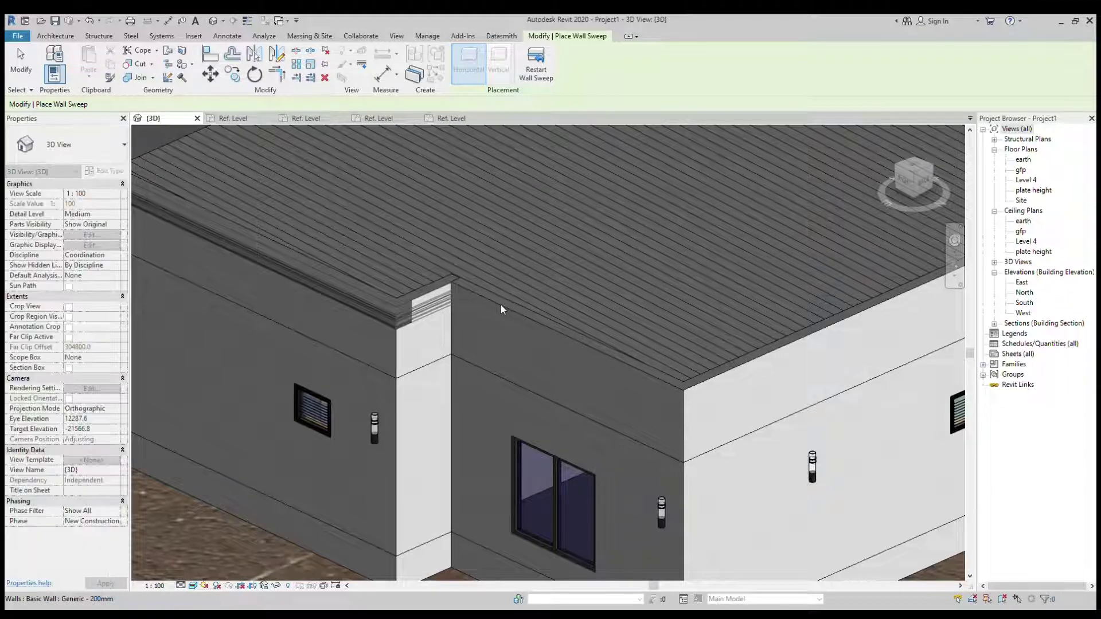
Continue the cornice sweep along the tops of the recessed wall with the sliding window and the white rear wall, and finish it.
{"action": "left_click", "coordinate": [501, 305]}
{"action": "left_click", "coordinate": [752, 395]}
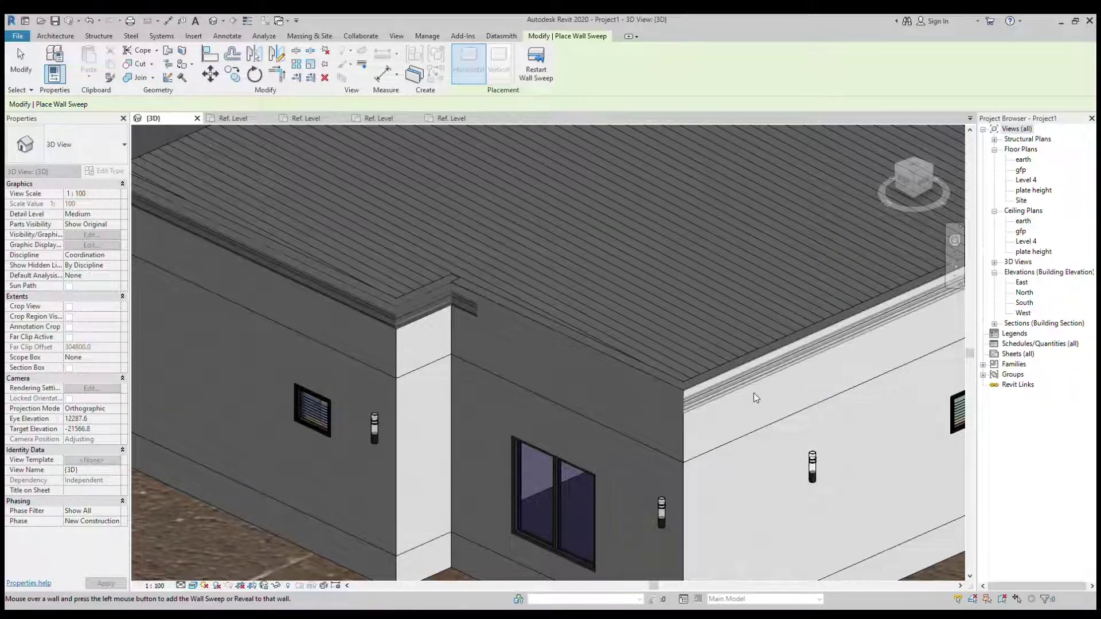
{"action": "scroll", "coordinate": [745, 387], "scroll_direction": "up", "scroll_amount": 3}
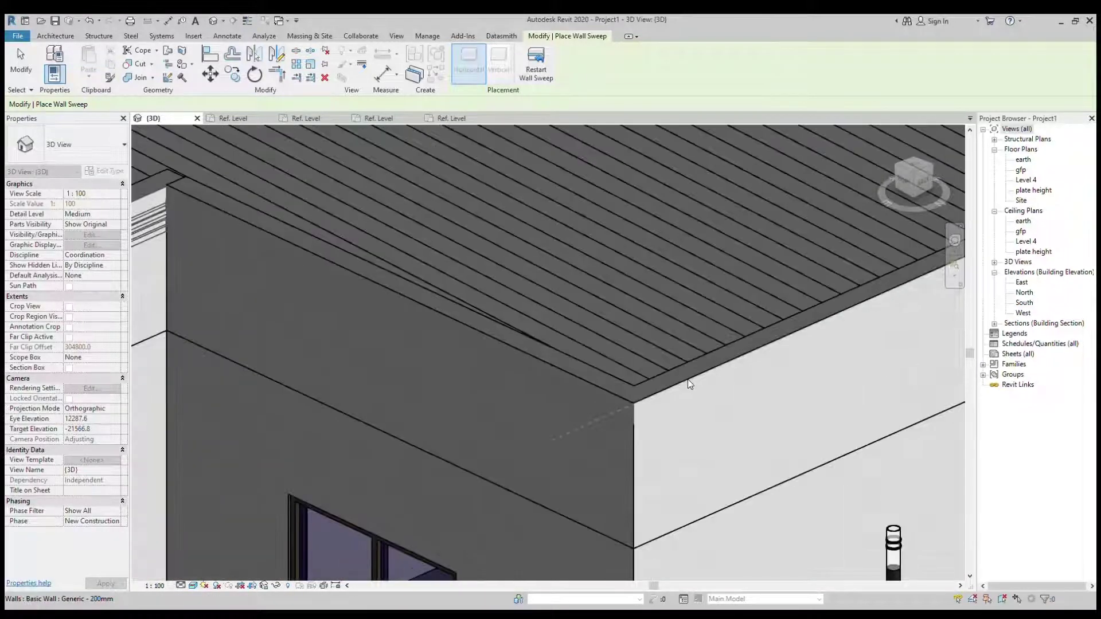
{"action": "left_click", "coordinate": [687, 380]}
{"action": "left_click", "coordinate": [672, 397]}
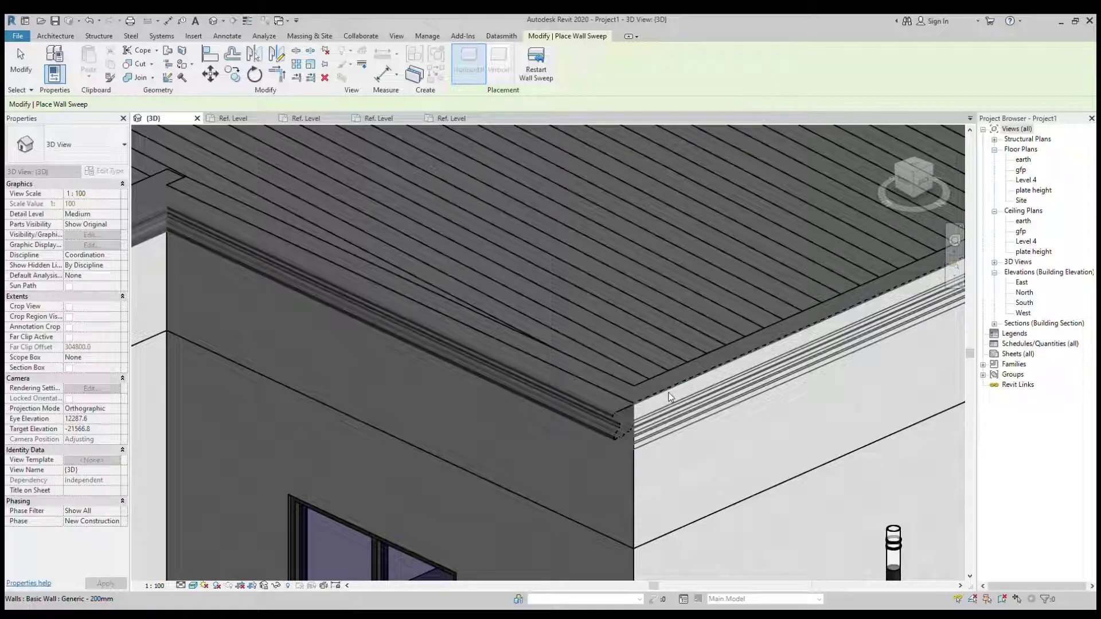
{"action": "left_click", "coordinate": [669, 393]}
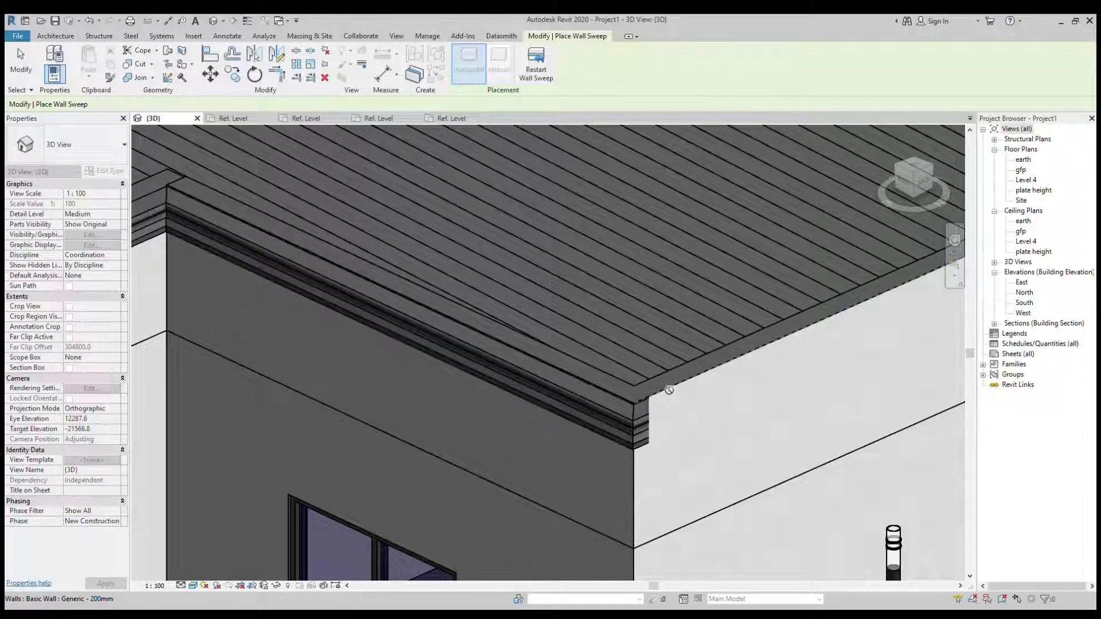
{"action": "key", "text": "Escape"}
{"action": "key", "text": "Escape"}
Leave wall sweep placement and examine the finished cornice around the whole building, from the rear corner round to the front facade and its side parapet.
{"action": "scroll", "coordinate": [613, 305], "scroll_direction": "down", "scroll_amount": 8}
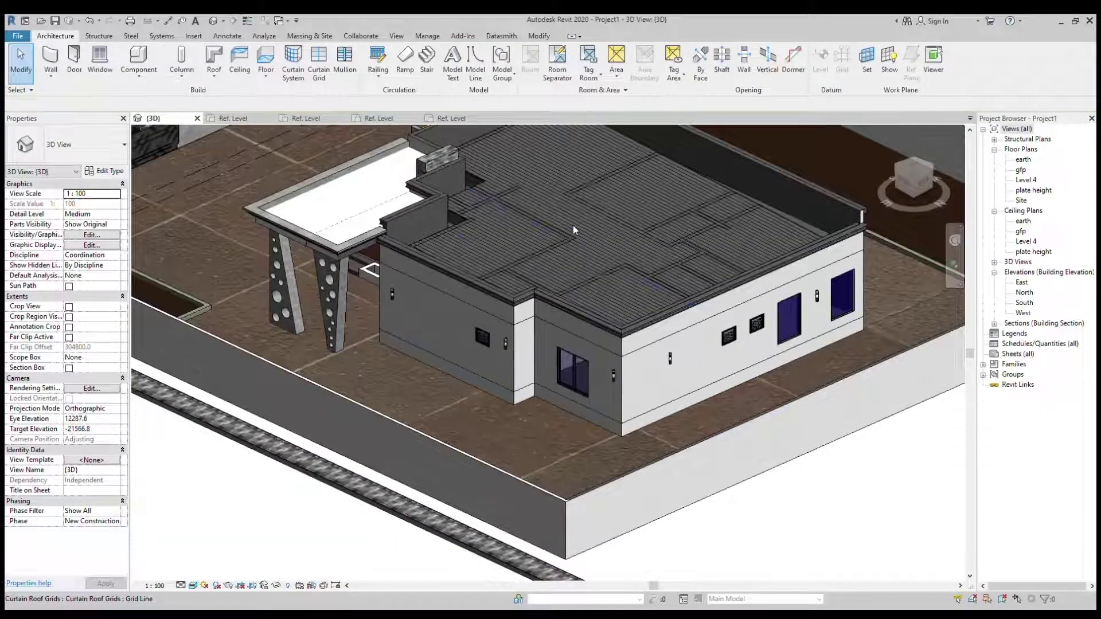
{"action": "left_click", "coordinate": [573, 226]}
{"action": "key", "text": "Escape"}
{"action": "scroll", "coordinate": [466, 299], "scroll_direction": "down", "scroll_amount": 1}
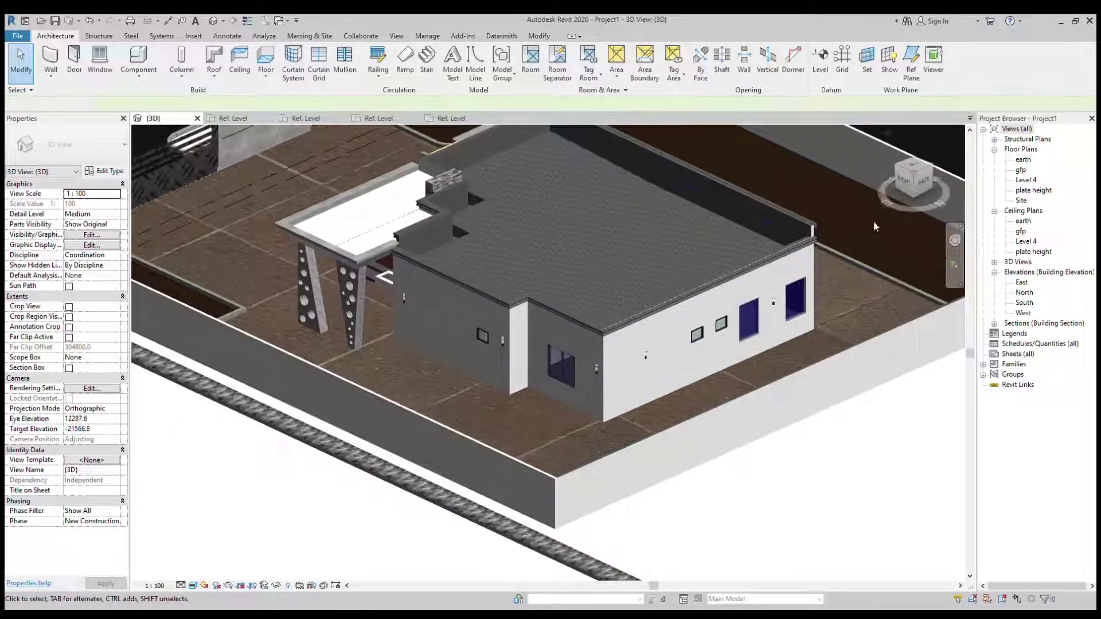
{"action": "left_click_drag", "start_coordinate": [911, 182], "coordinate": [142, 166]}
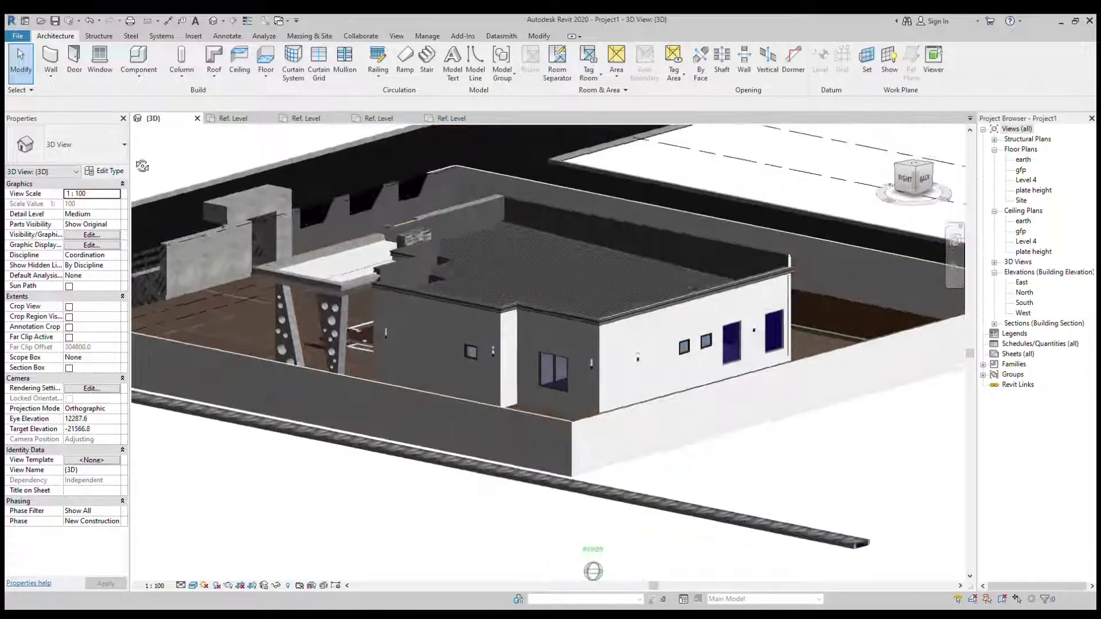
{"action": "middle_click_drag", "start_coordinate": [142, 165], "coordinate": [247, 416], "text": "shift"}
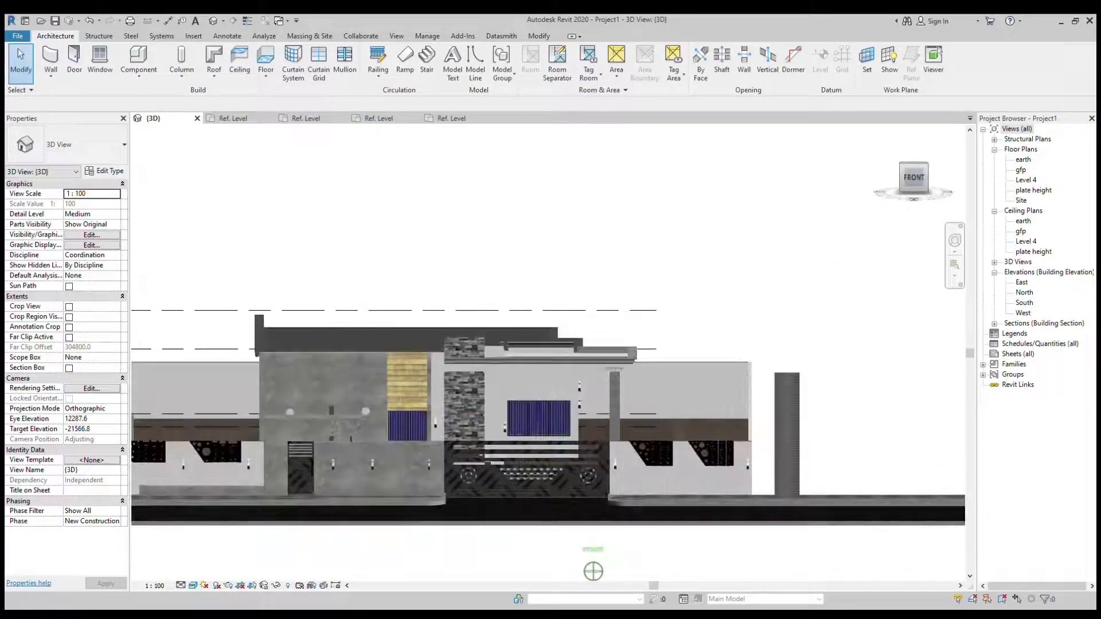
{"action": "middle_click_drag", "start_coordinate": [938, 52], "coordinate": [706, 226], "text": "shift"}
{"action": "scroll", "coordinate": [615, 232], "scroll_direction": "down", "scroll_amount": 1}
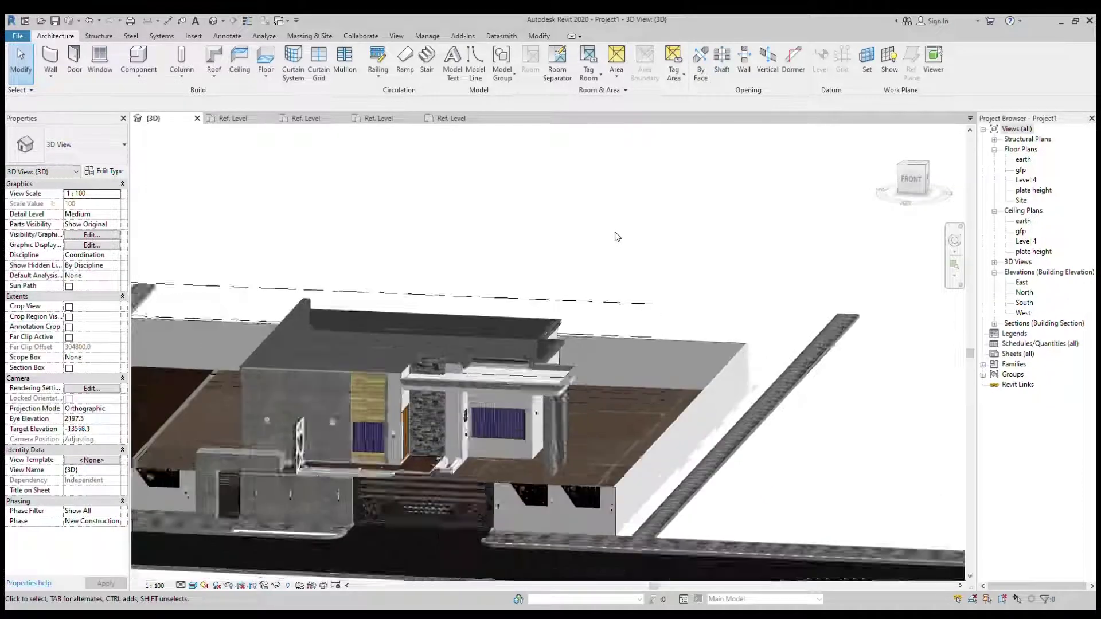
{"action": "scroll", "coordinate": [617, 237], "scroll_direction": "down", "scroll_amount": 3}
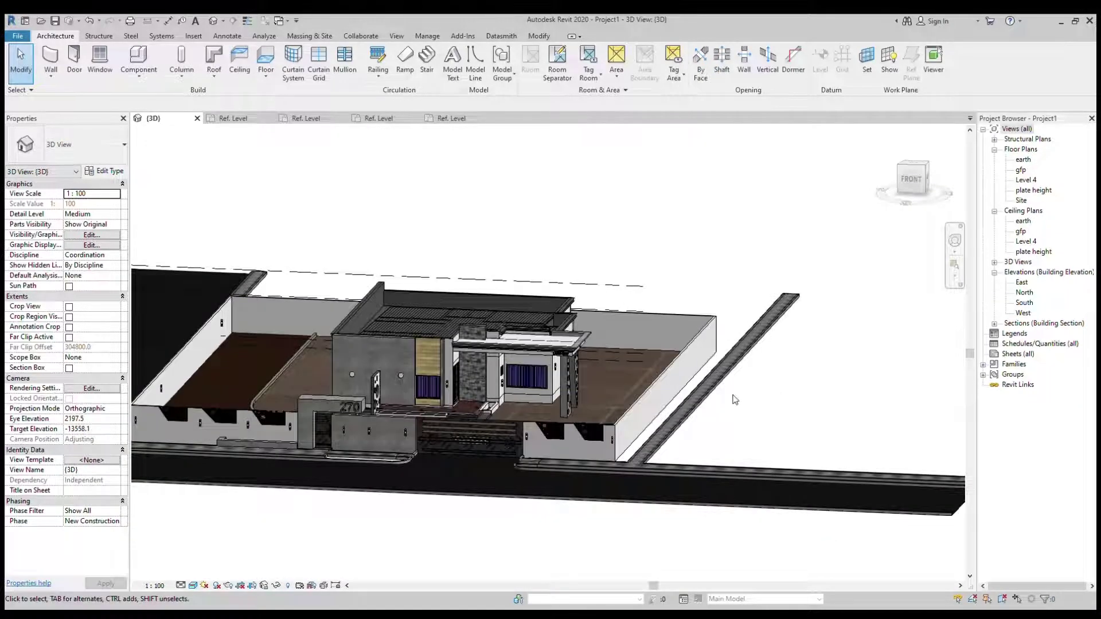
{"action": "scroll", "coordinate": [727, 381], "scroll_direction": "down", "scroll_amount": 1}
{"action": "scroll", "coordinate": [422, 343], "scroll_direction": "up", "scroll_amount": 1}
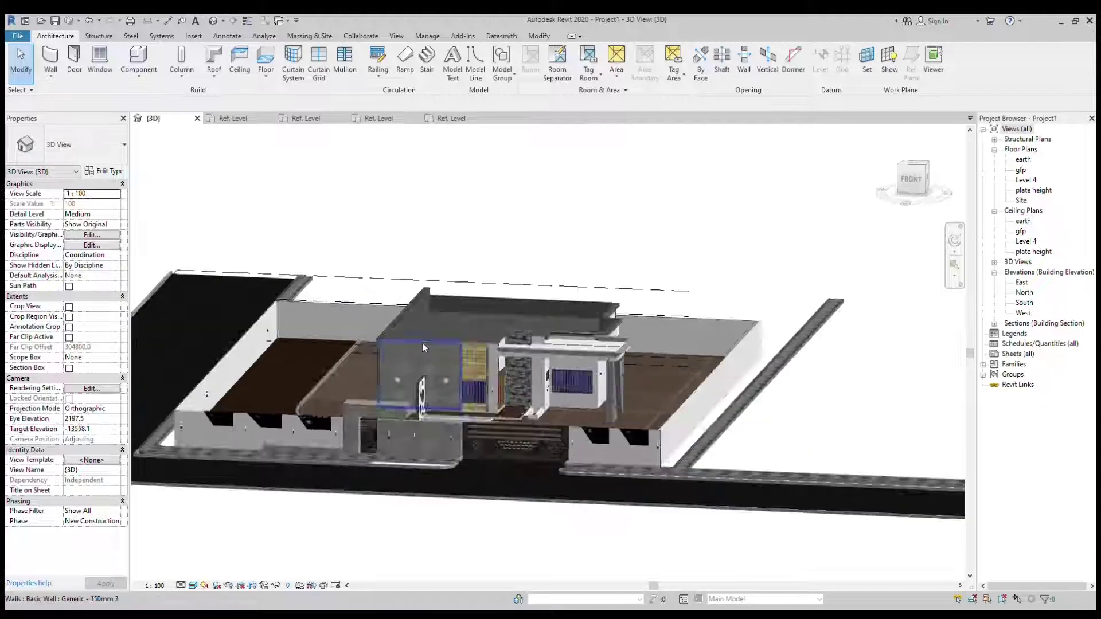
{"action": "scroll", "coordinate": [422, 342], "scroll_direction": "up", "scroll_amount": 6}
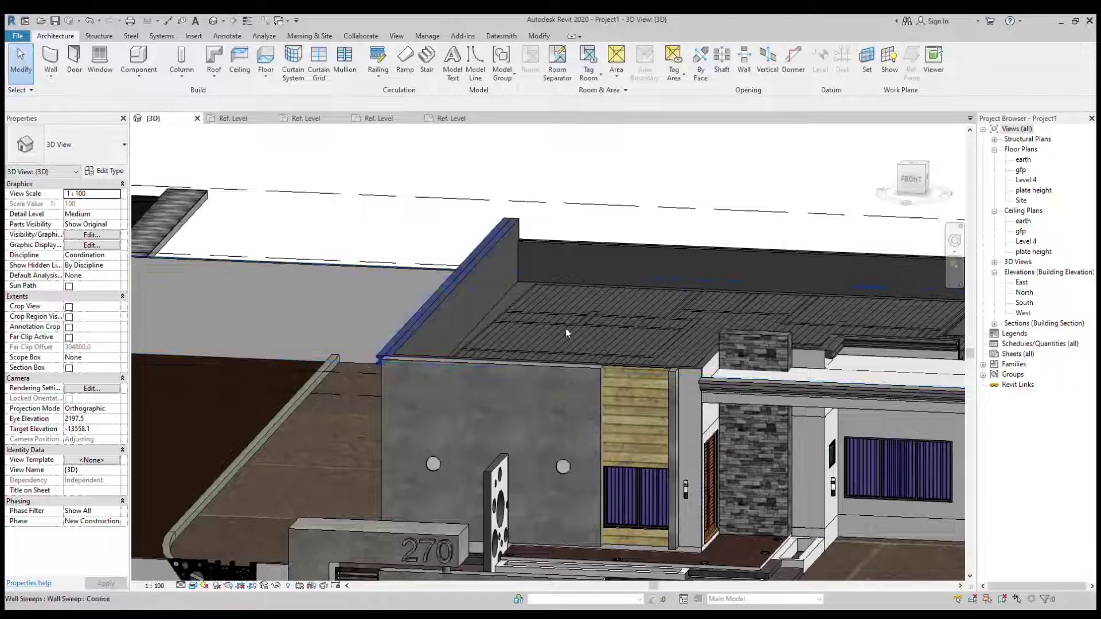
{"action": "scroll", "coordinate": [381, 204], "scroll_direction": "down", "scroll_amount": 2}
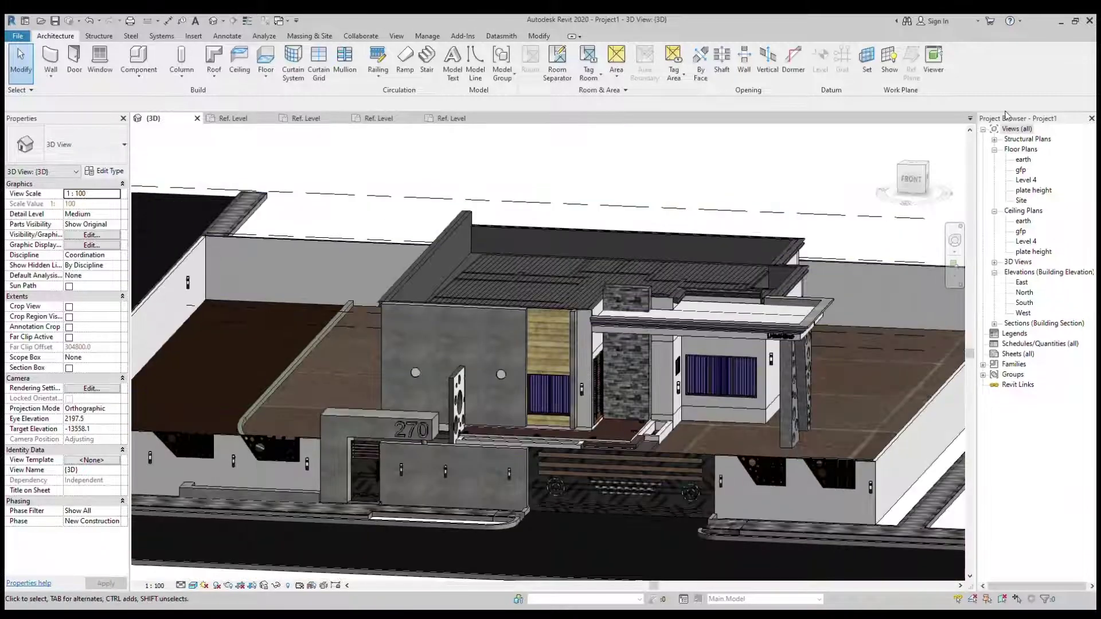